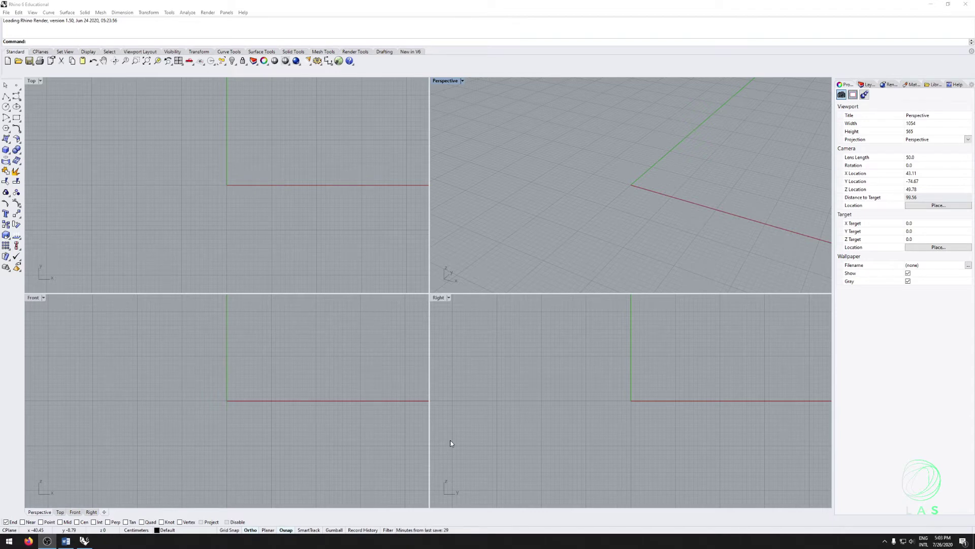
# Enlarge the command history area so that it holds several more lines.
pyautogui.click(424, 6)
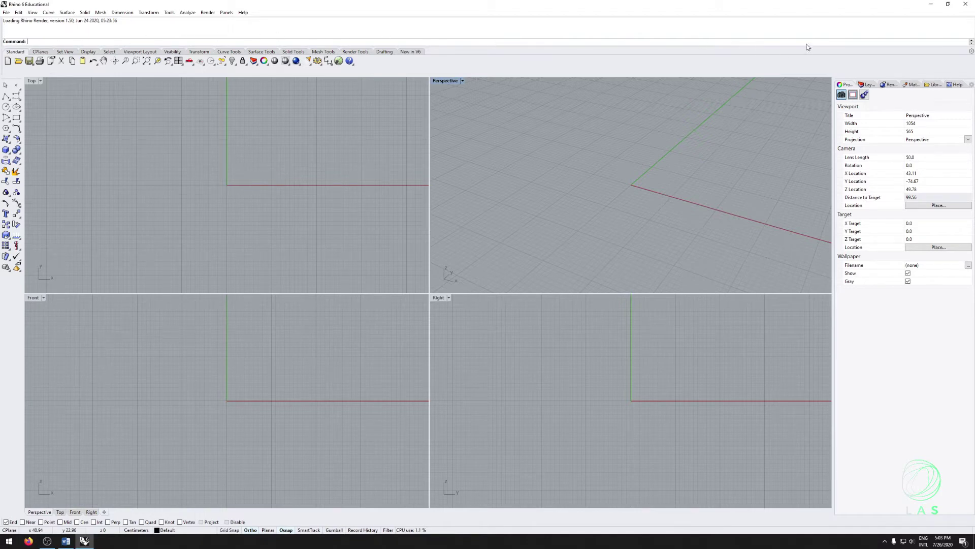
pyautogui.moveTo(670, 47); pyautogui.dragTo(662, 89)
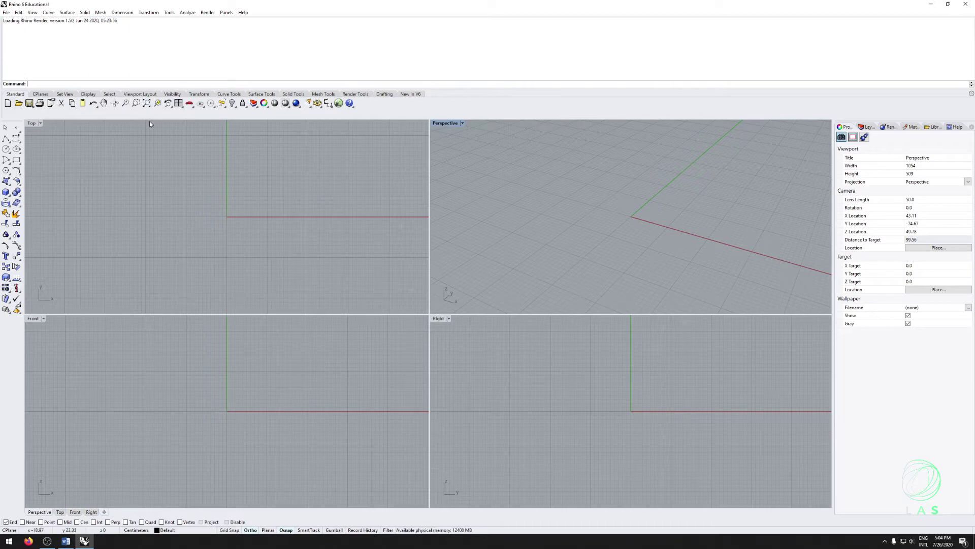
pyautogui.moveTo(199, 89); pyautogui.dragTo(199, 79)
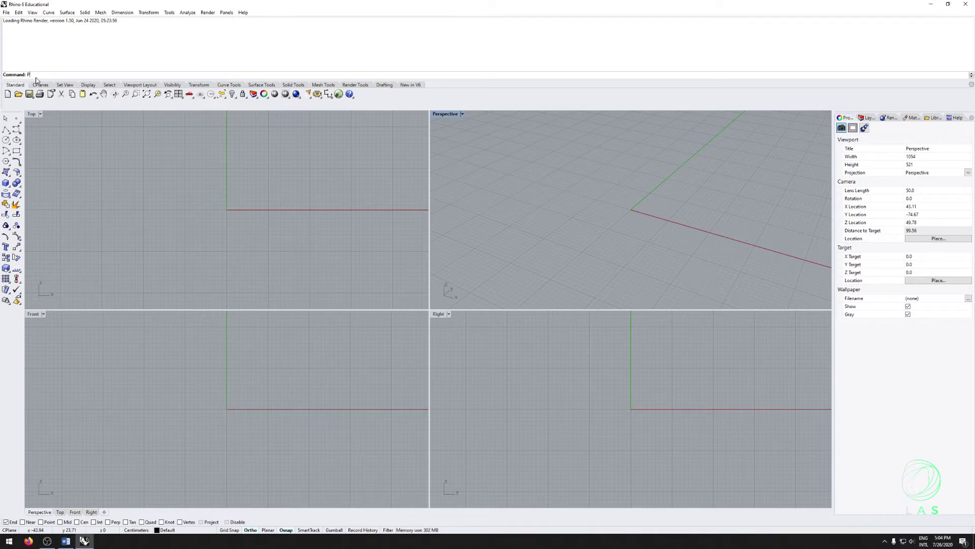
# Place a point object freehand in the Top view at about x -9, y 5.6.
pyautogui.write('oint')
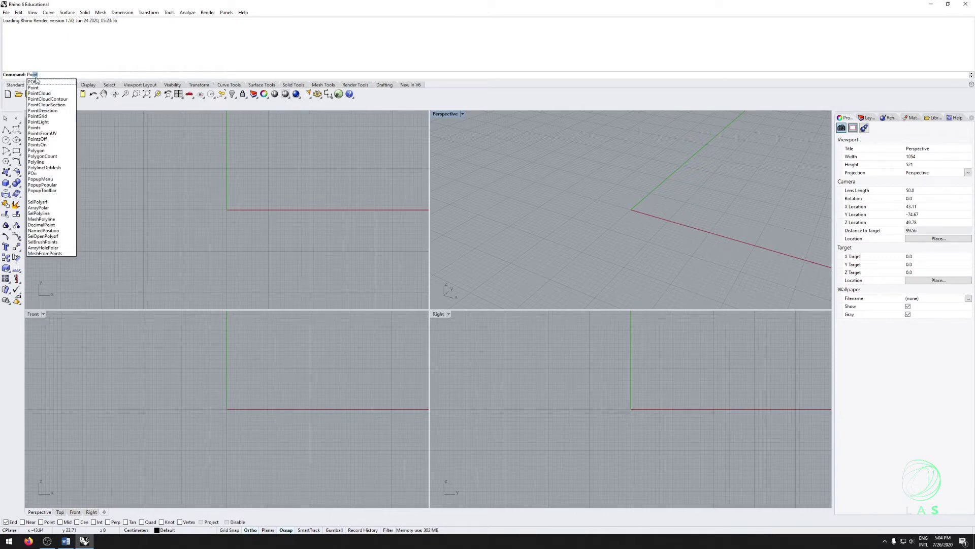
pyautogui.press('Return')
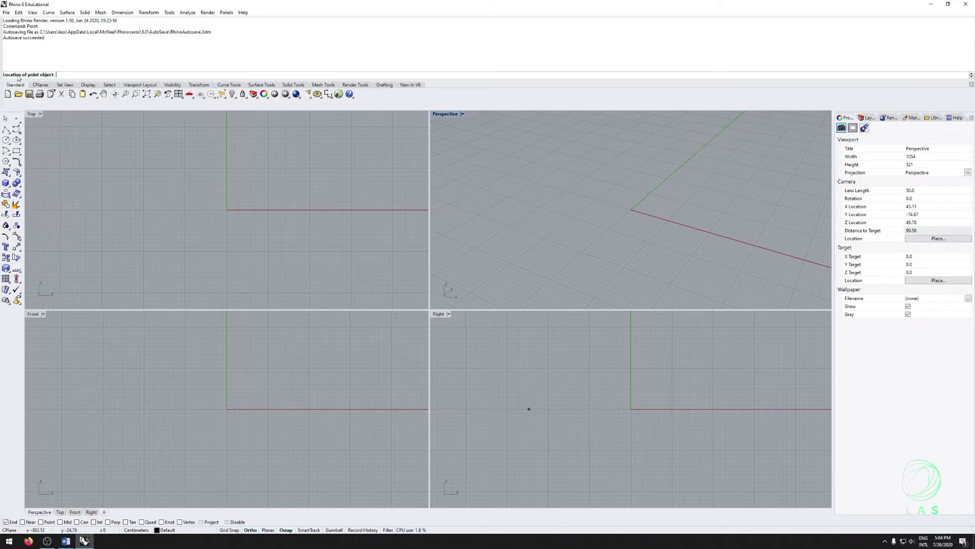
pyautogui.click(189, 186)
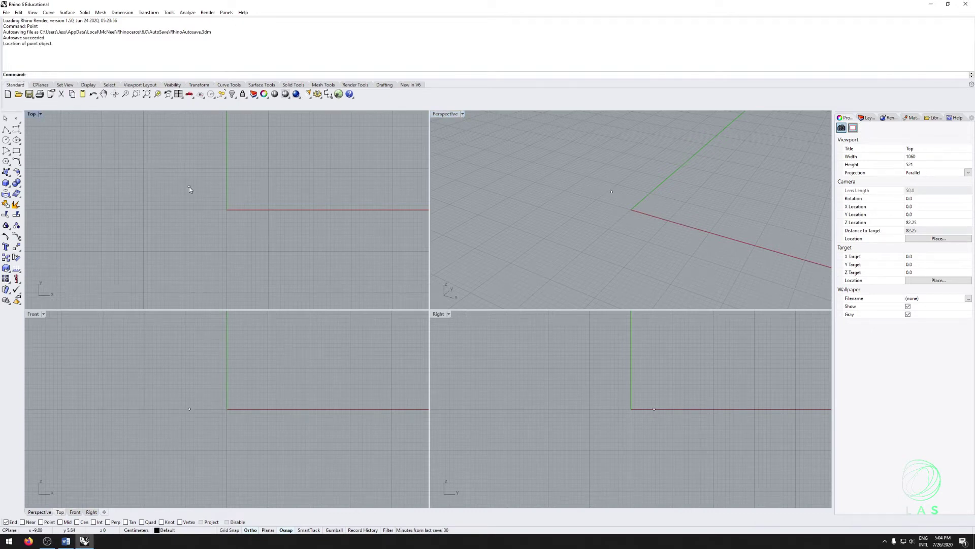
# Place a second point object at the exact coordinates 3,3,3.
pyautogui.write('Point')
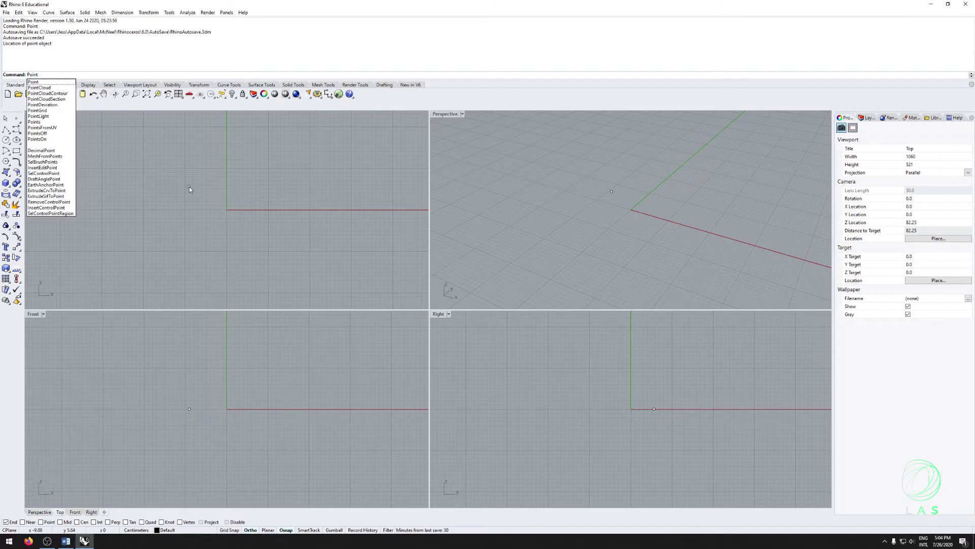
pyautogui.press('Return')
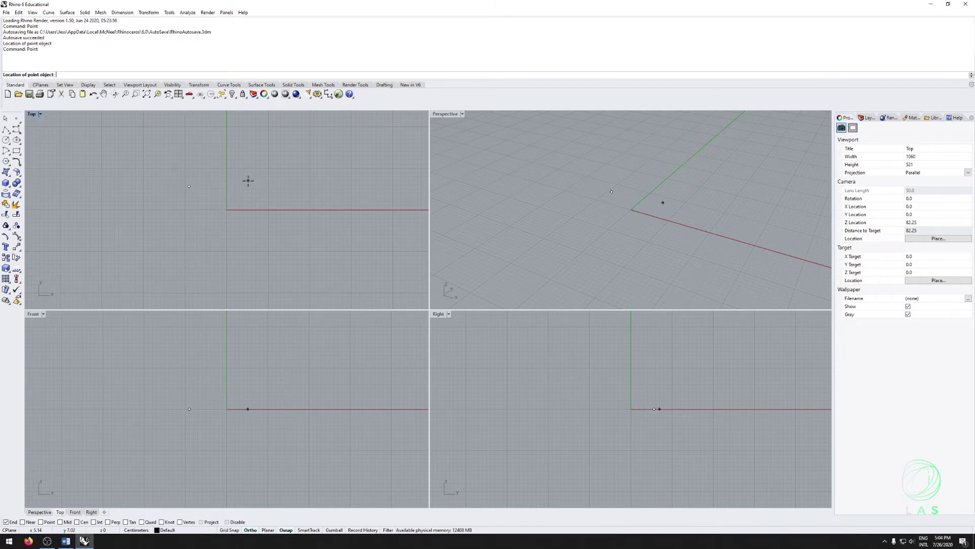
pyautogui.write('3,3,3')
pyautogui.press('Return')
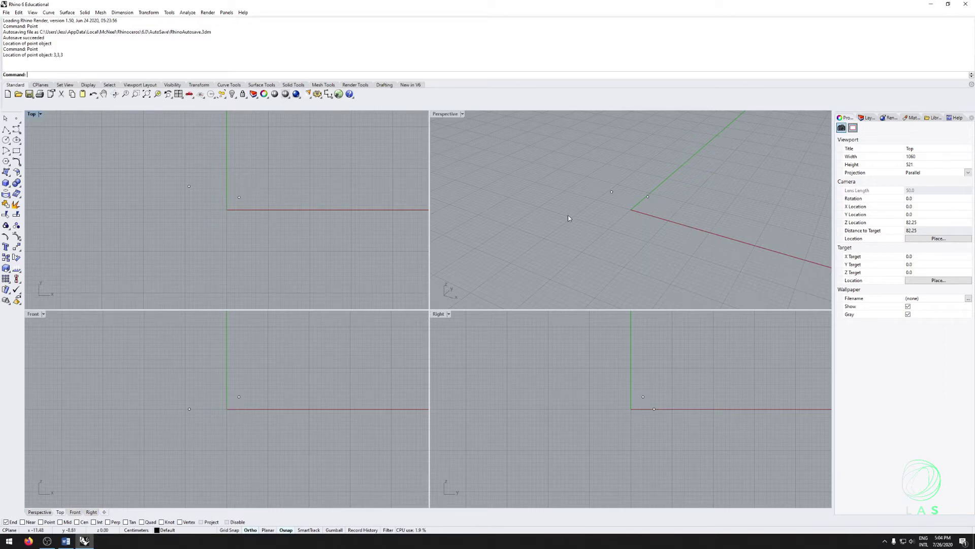
# Select the point at 3,3,3 and examine its height above the ground plane in the Front view.
pyautogui.moveTo(227, 180); pyautogui.dragTo(250, 210)
pyautogui.scroll(3, 228, 403)
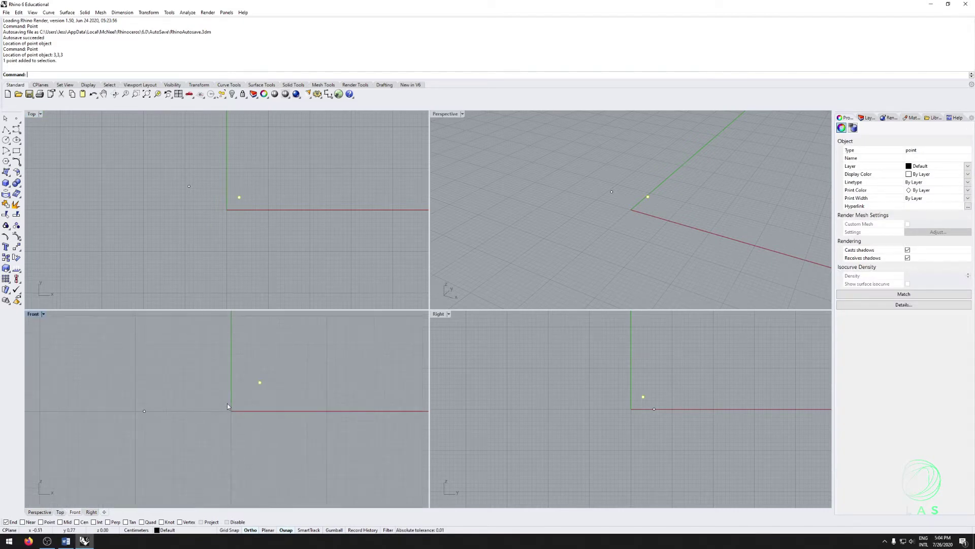
pyautogui.scroll(3, 267, 401)
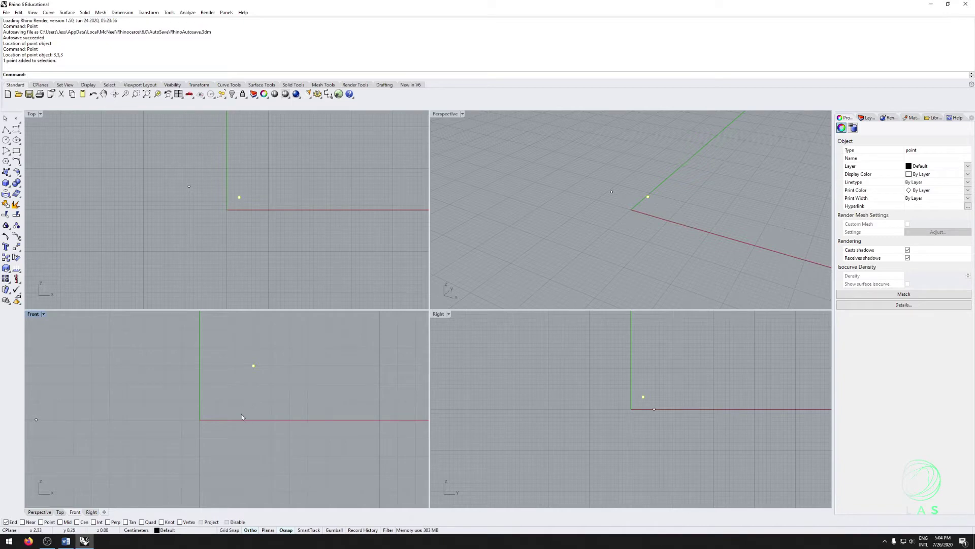
pyautogui.scroll(-5, 210, 389)
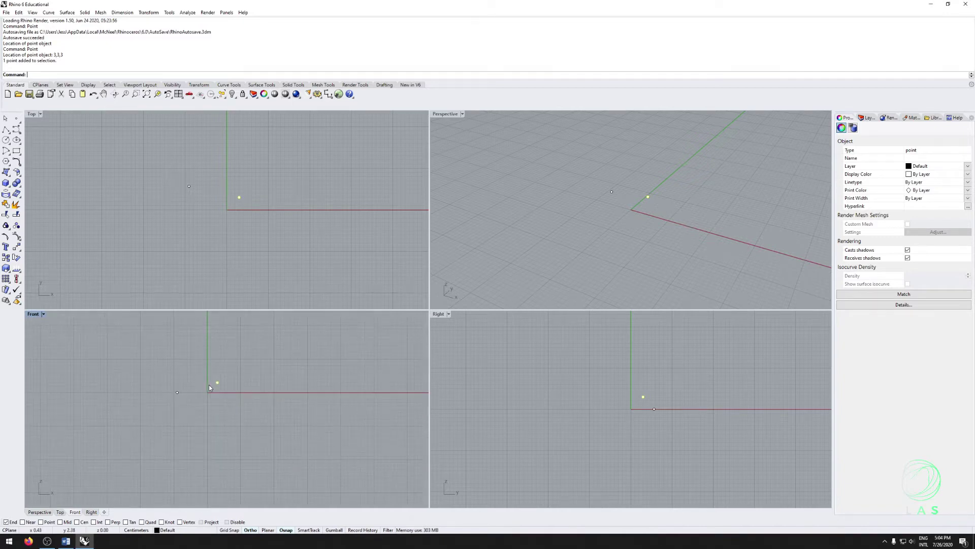
pyautogui.scroll(-1, 208, 387)
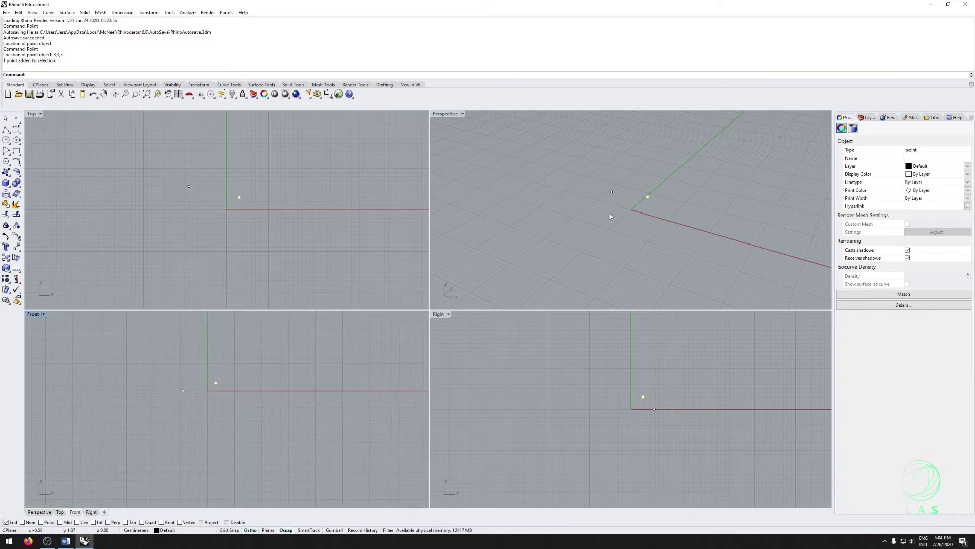
# Select both point objects in the Top view and delete them.
pyautogui.click(293, 205)
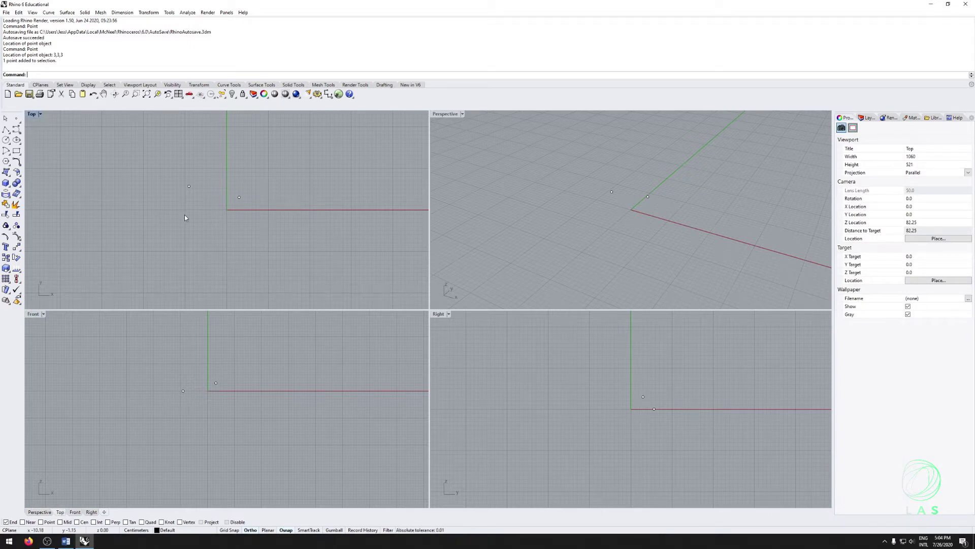
pyautogui.moveTo(168, 163); pyautogui.dragTo(285, 227)
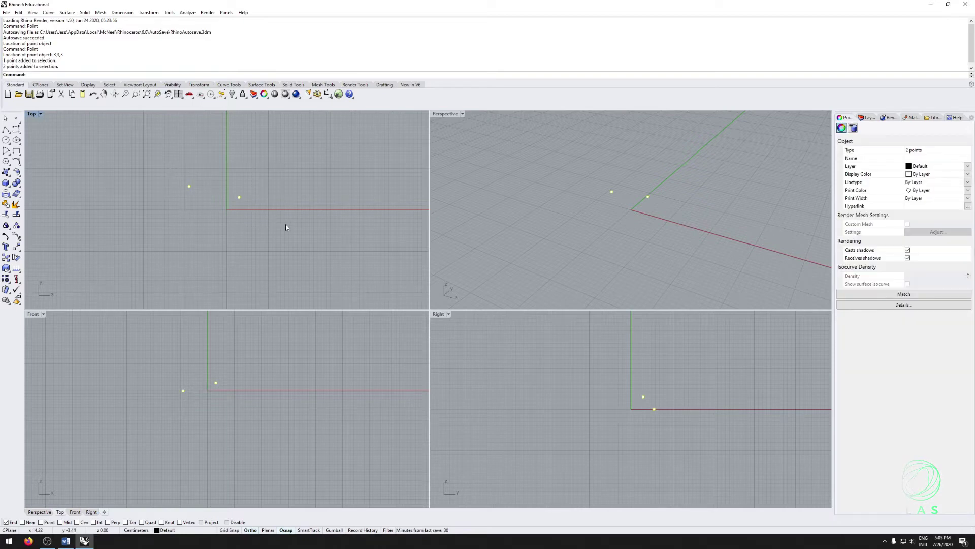
pyautogui.press('Delete')
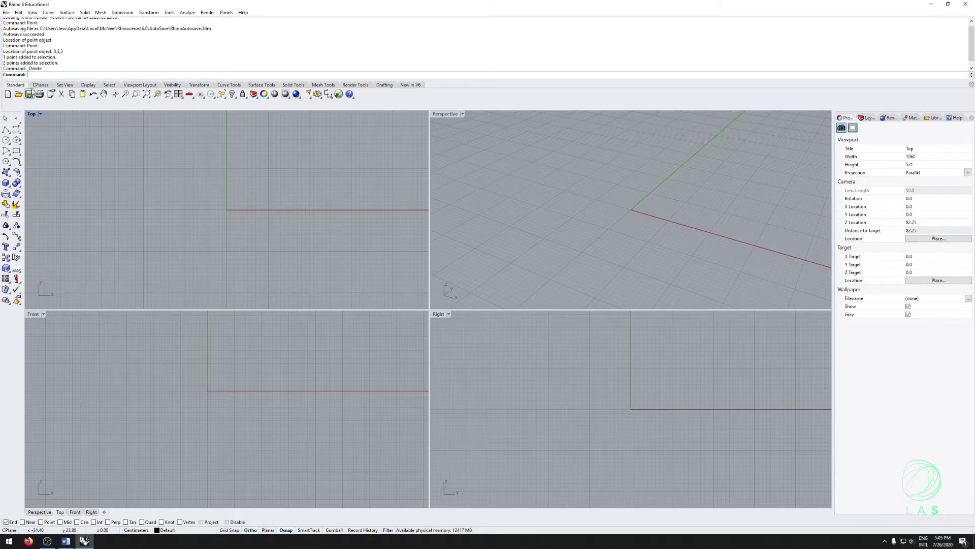
pyautogui.click(30, 13)
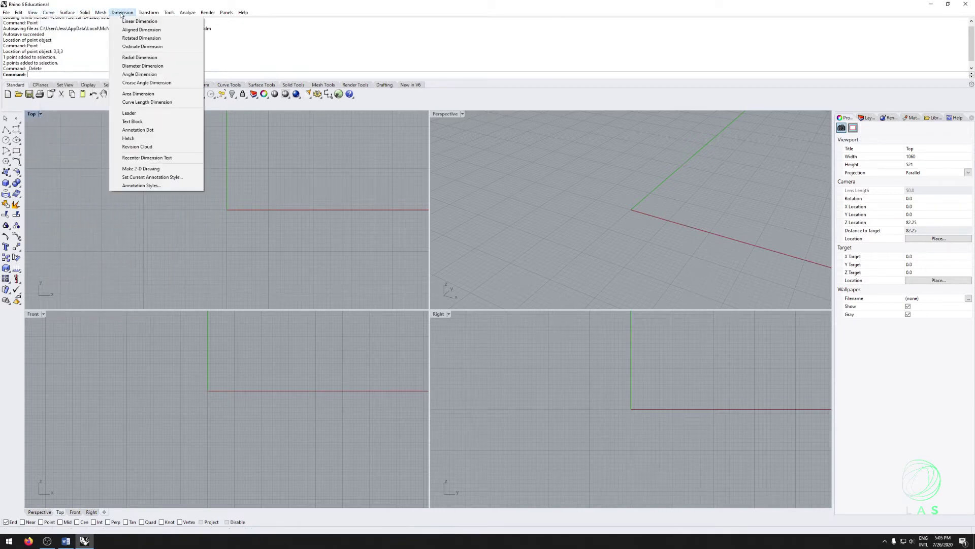
pyautogui.moveTo(170, 14)
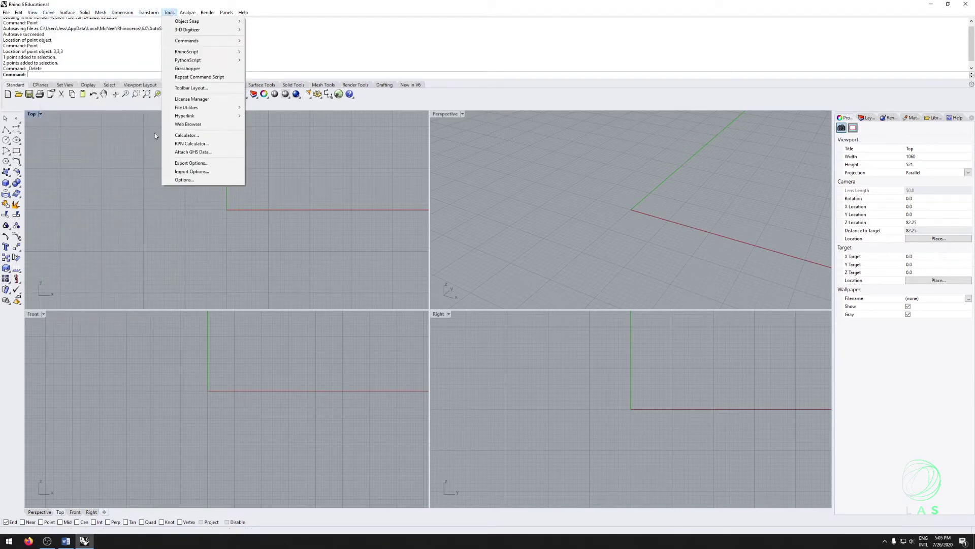
pyautogui.click(136, 178)
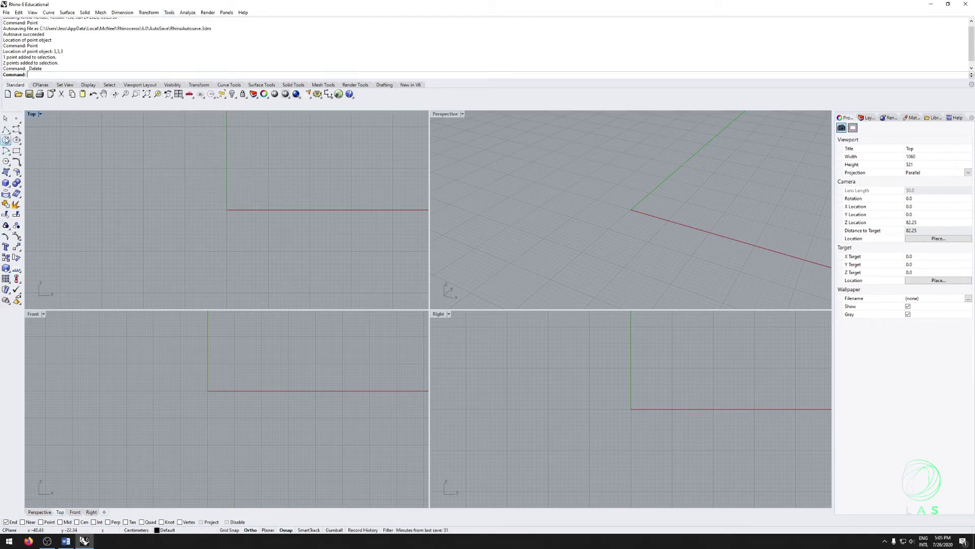
pyautogui.click(39, 85)
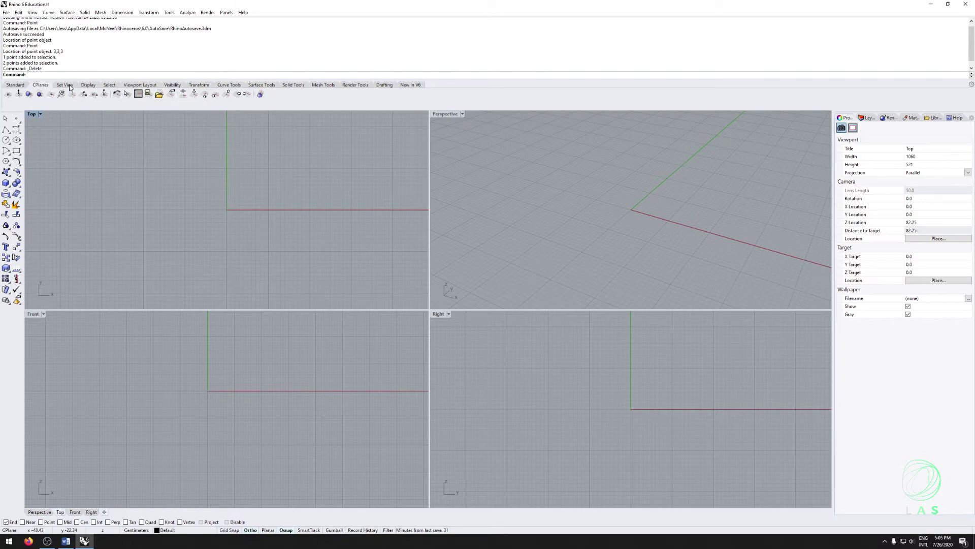
pyautogui.click(22, 88)
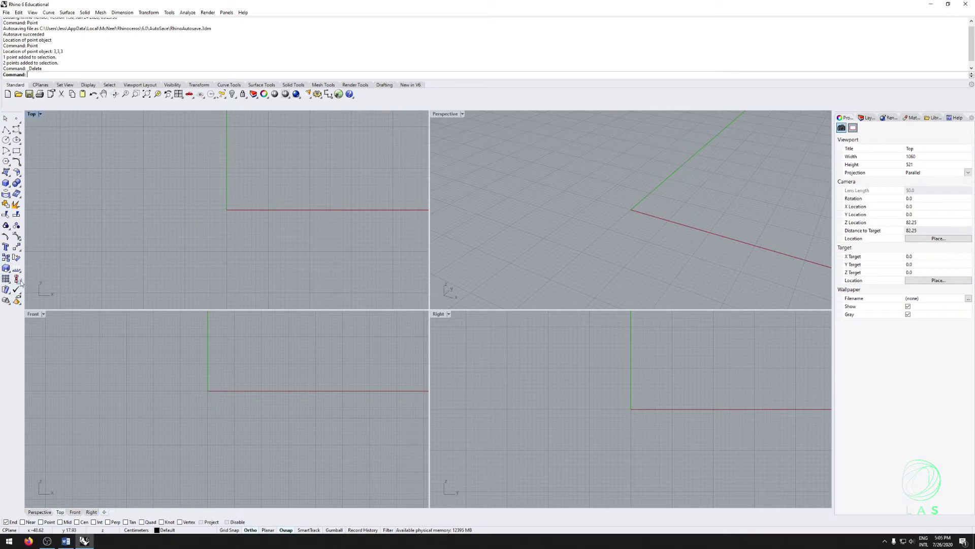
# Detach the Point tool set as a floating palette over the Top view and close it again.
pyautogui.click(20, 123)
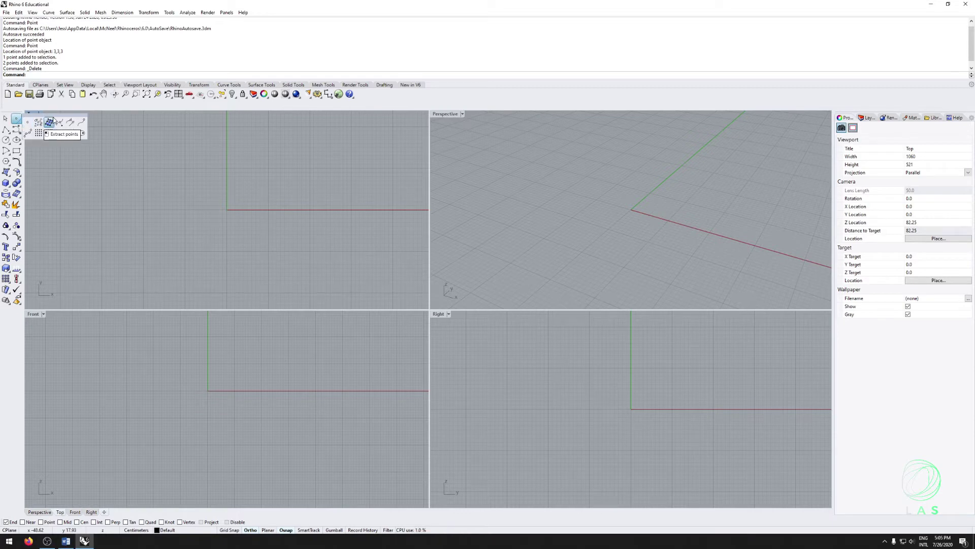
pyautogui.moveTo(27, 118); pyautogui.dragTo(128, 117)
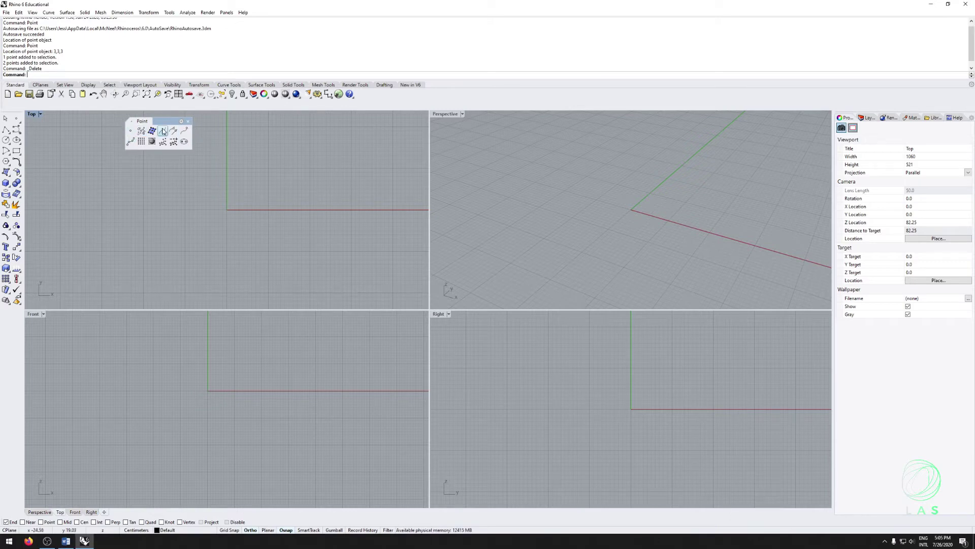
pyautogui.click(189, 122)
pyautogui.click(20, 123)
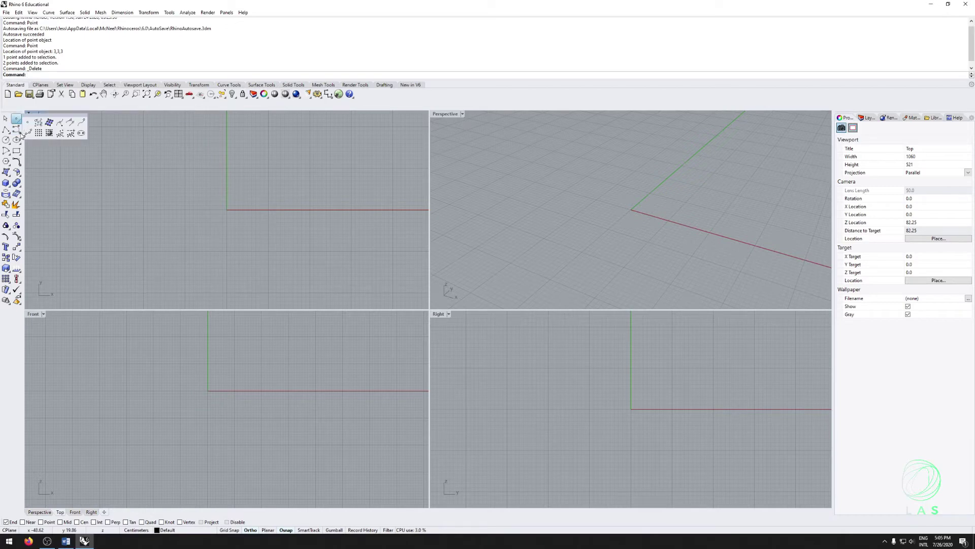
pyautogui.click(20, 133)
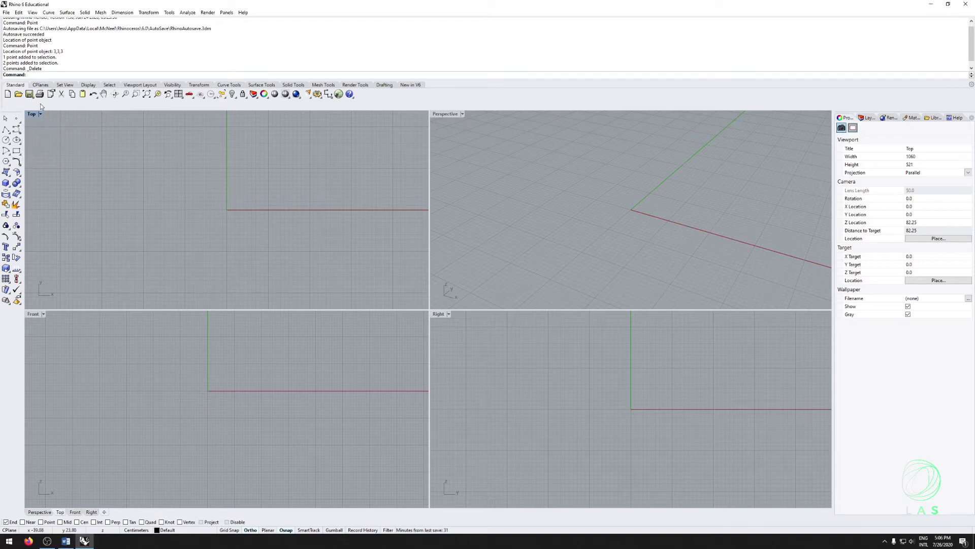
pyautogui.click(20, 133)
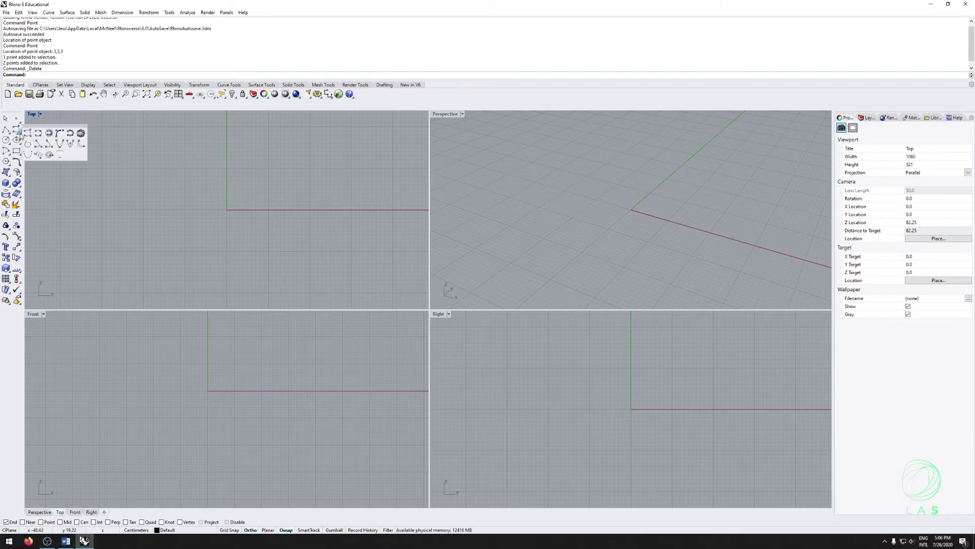
pyautogui.click(11, 142)
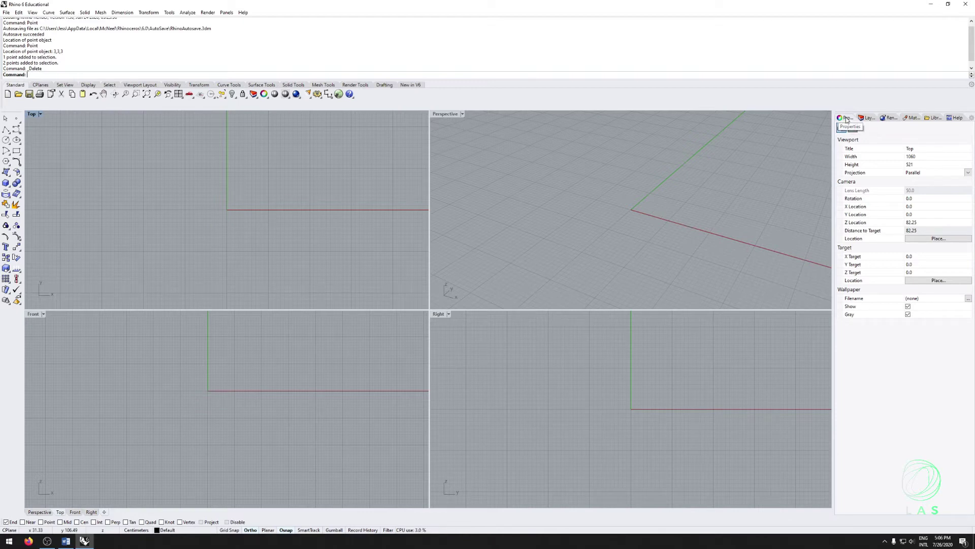
# Separate Properties from the grouped side tabs, dock it beneath Layers, and split the height about equally between the two.
pyautogui.moveTo(651, 159); pyautogui.dragTo(650, 161)
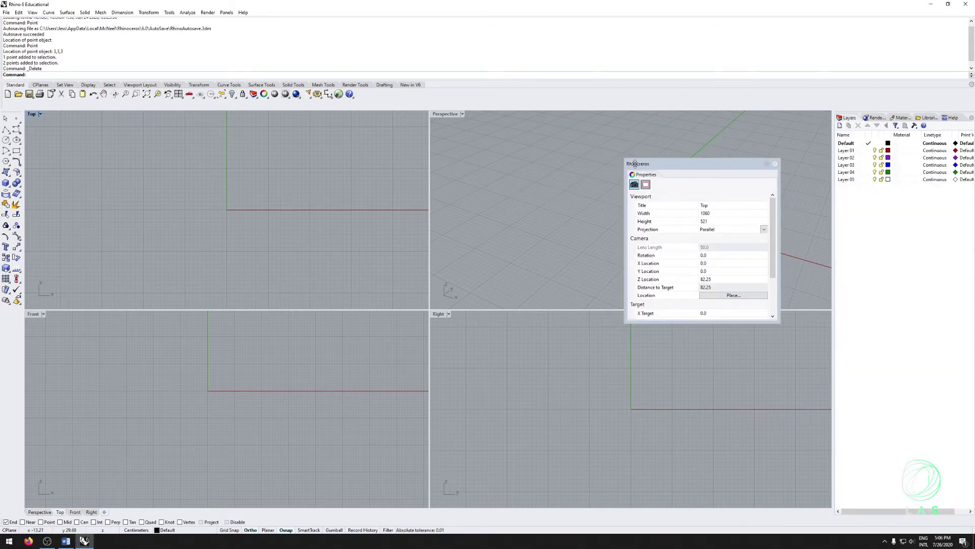
pyautogui.moveTo(636, 163); pyautogui.dragTo(875, 420)
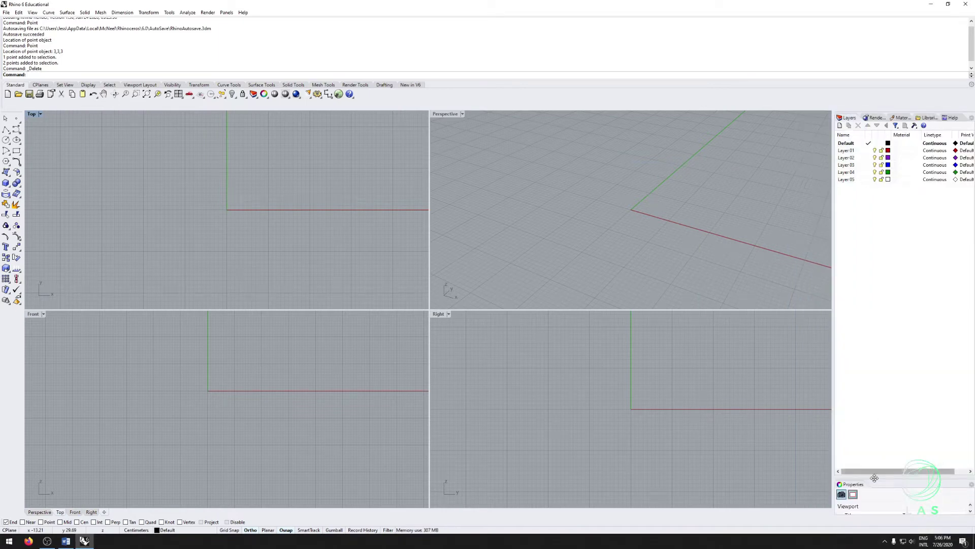
pyautogui.moveTo(862, 476); pyautogui.dragTo(862, 310)
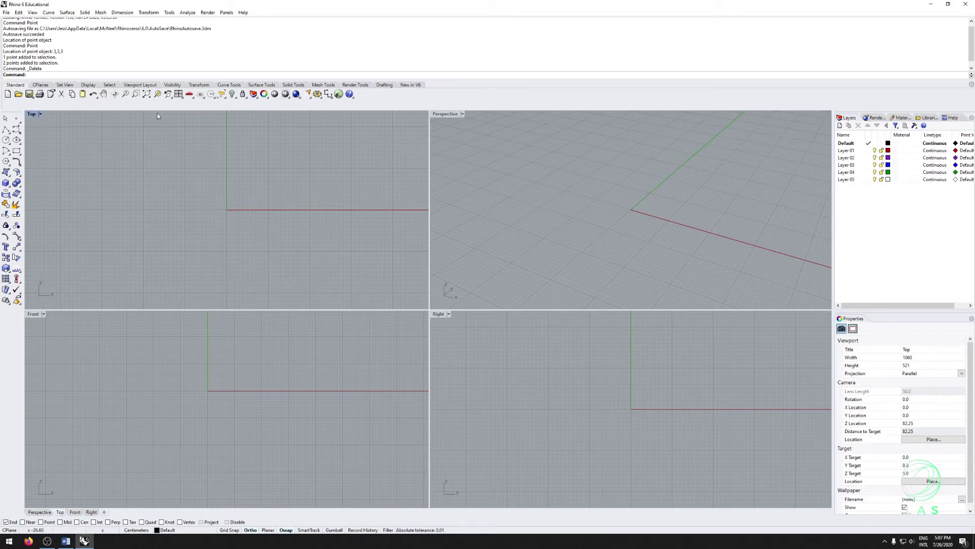
# Maximize the Perspective view and the Right view in turn, restoring the four-view layout after each.
pyautogui.click(448, 115)
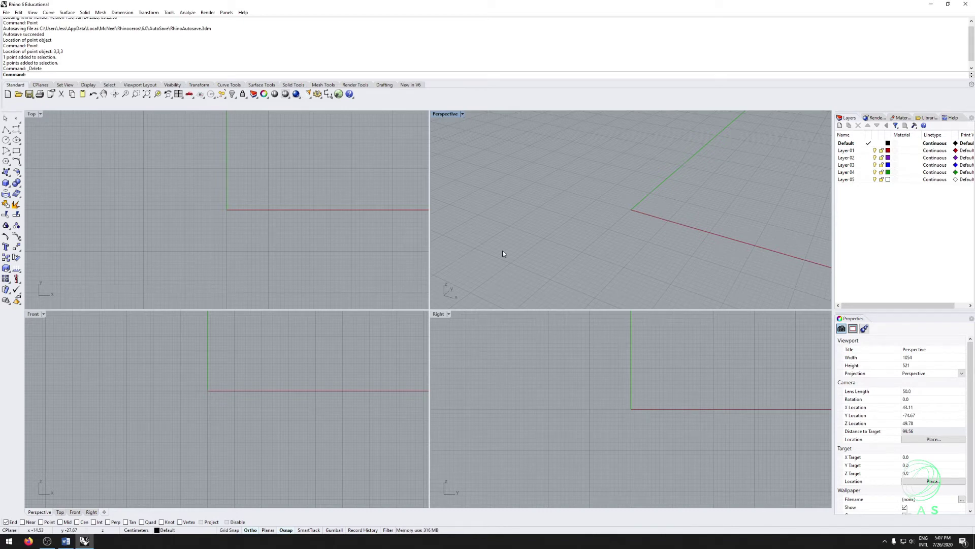
pyautogui.doubleClick(443, 115)
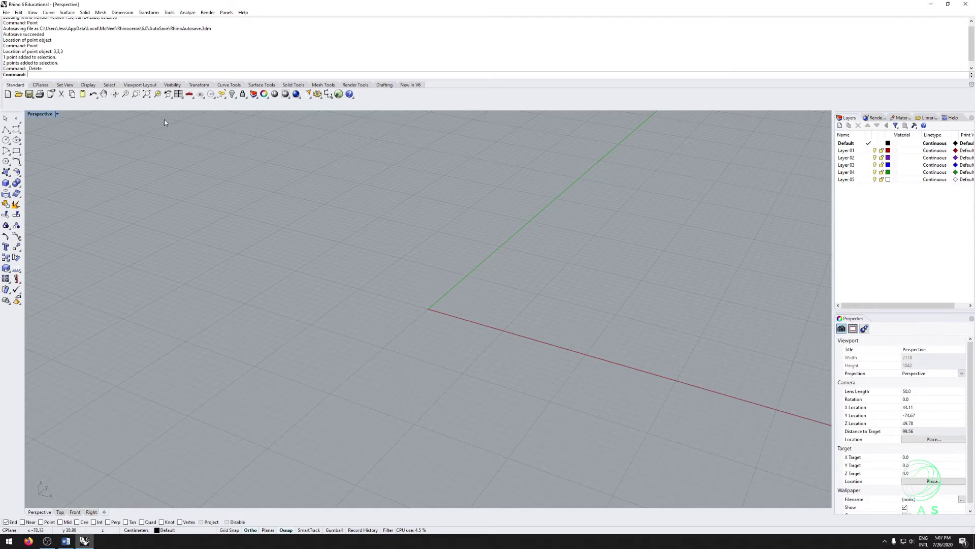
pyautogui.doubleClick(38, 113)
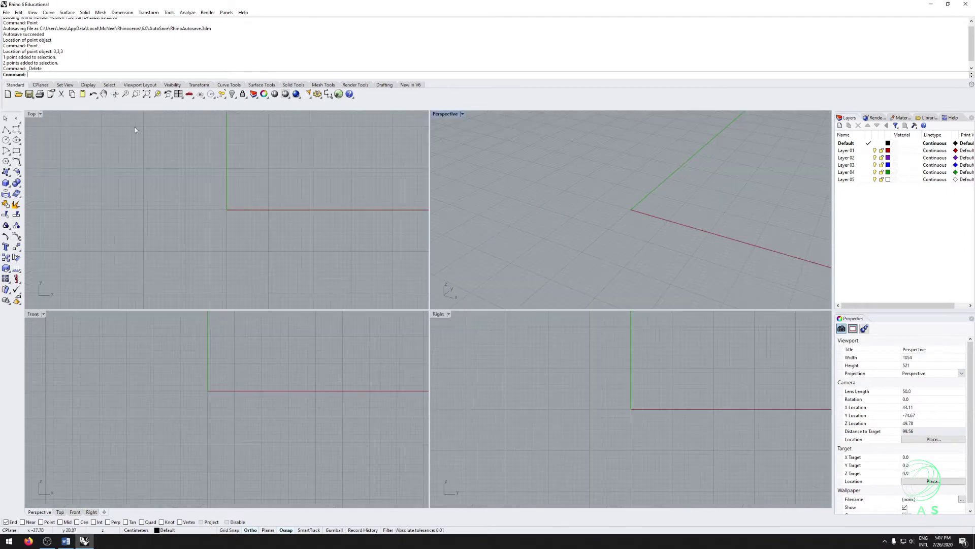
pyautogui.doubleClick(437, 314)
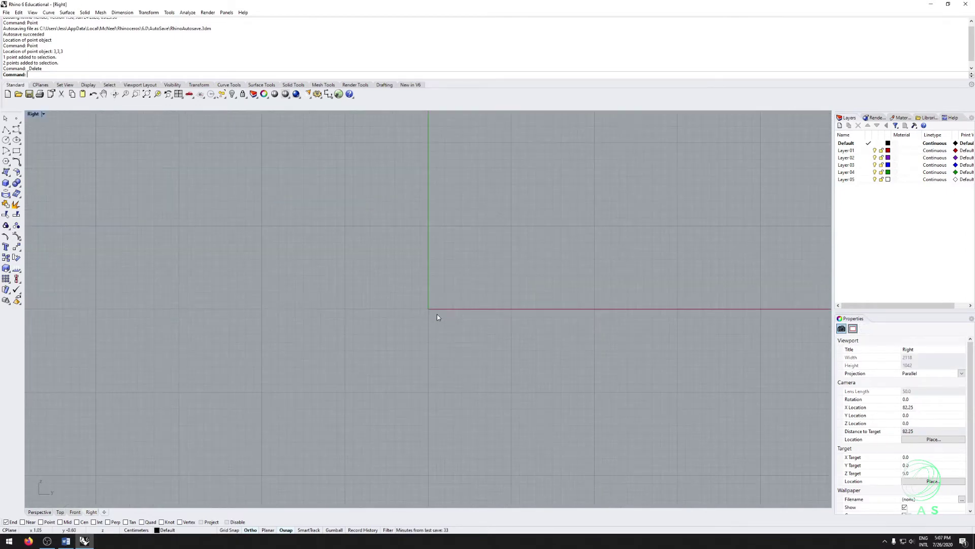
pyautogui.doubleClick(32, 114)
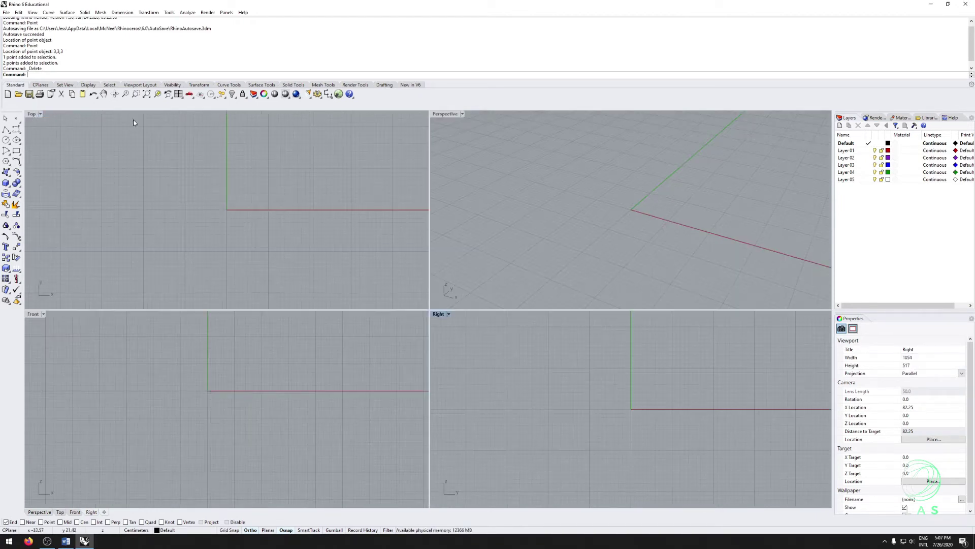
# Maximize the Perspective view, switch through the Top and Front views at full size, and return to Perspective.
pyautogui.doubleClick(442, 114)
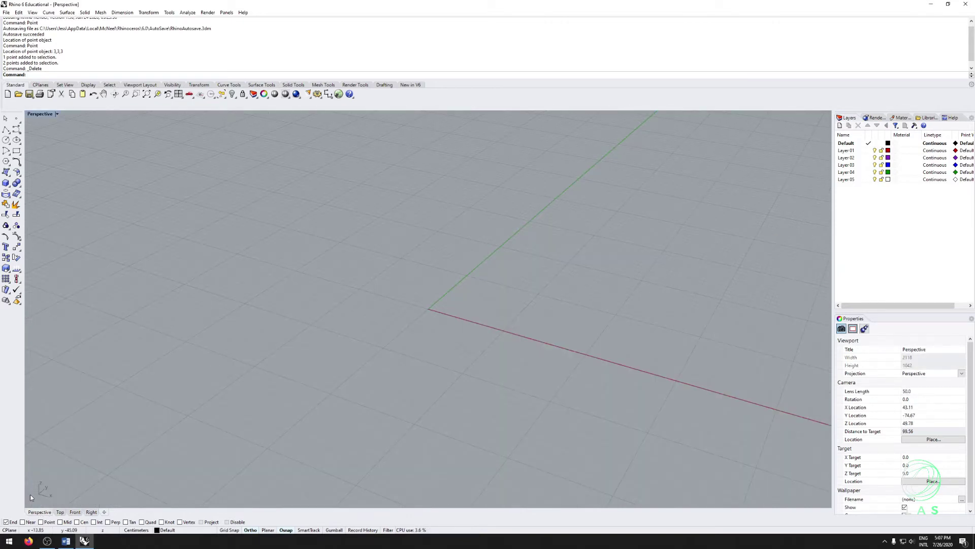
pyautogui.click(60, 512)
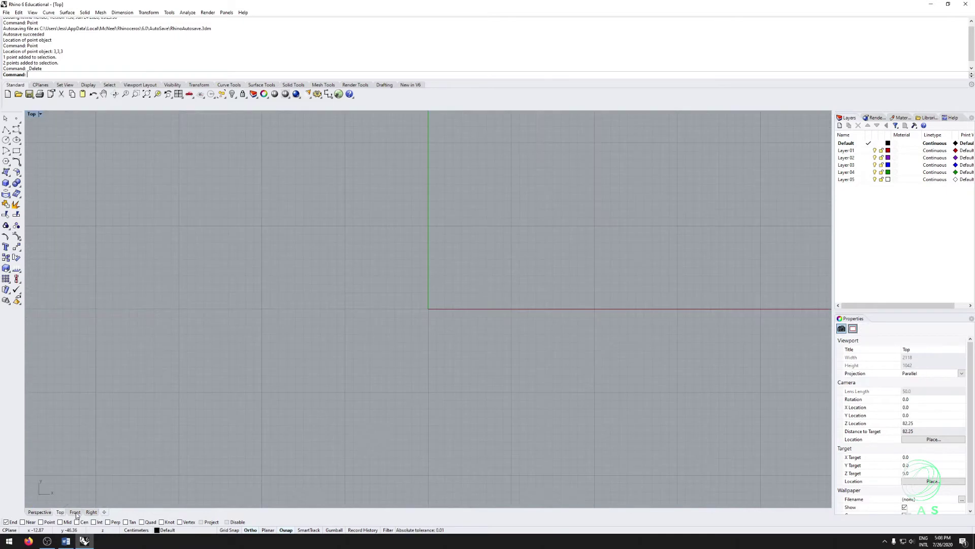
pyautogui.click(75, 512)
pyautogui.click(49, 513)
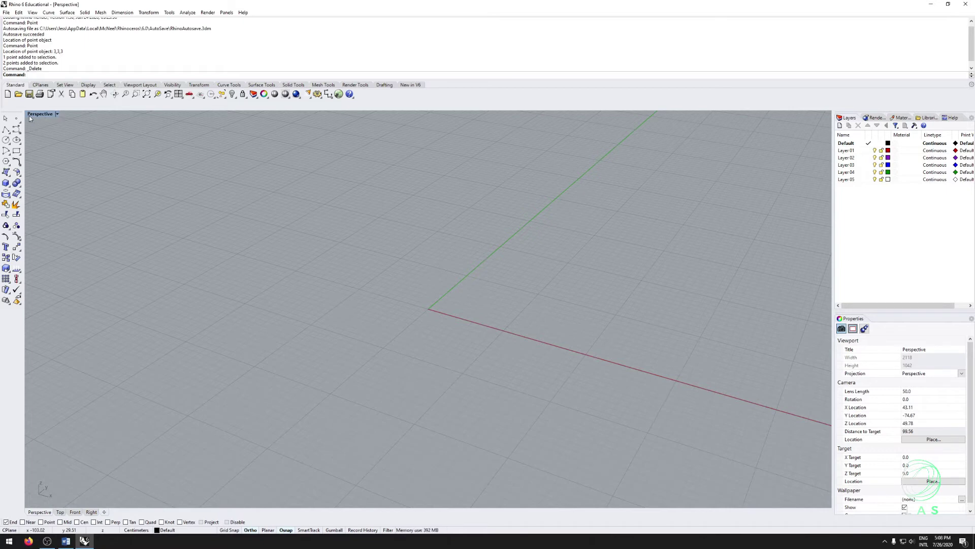
# Review the Perspective view's display modes and viewport options, keeping the Wireframe display.
pyautogui.click(57, 114)
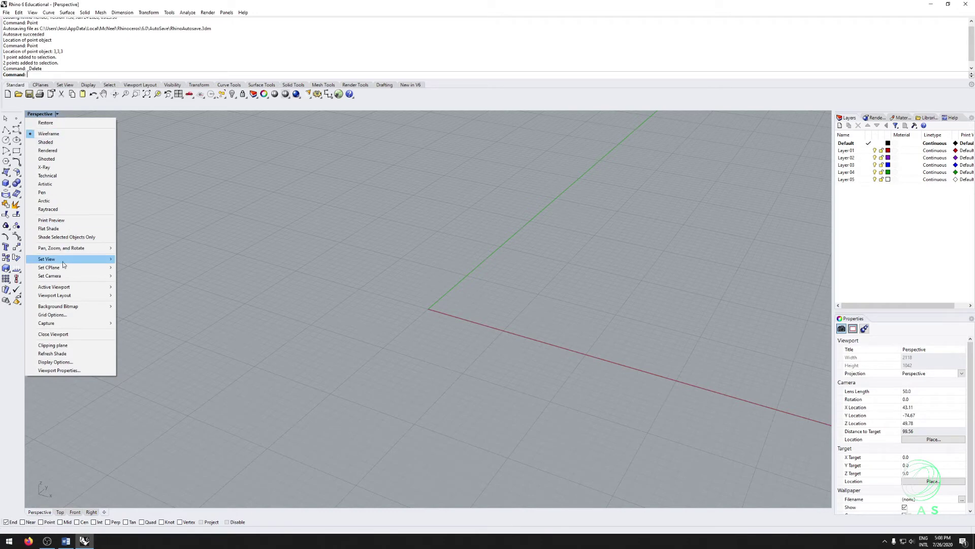
pyautogui.moveTo(64, 264)
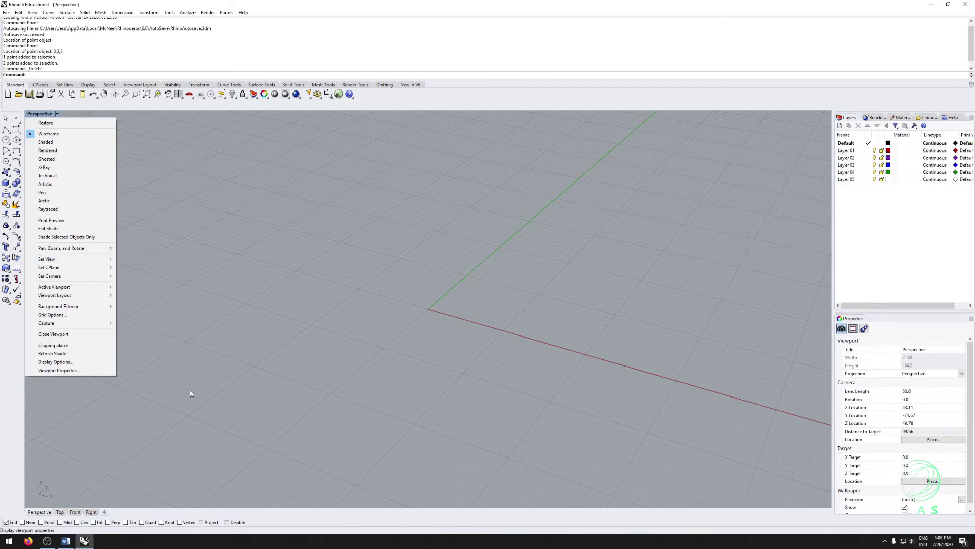
pyautogui.click(95, 135)
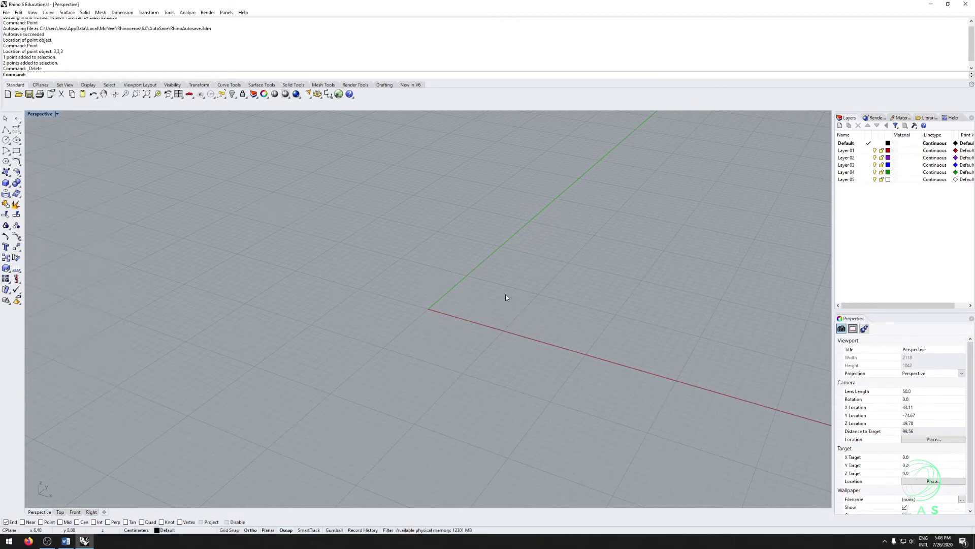
# Practise orbiting, zooming in and out, and panning around the origin in the Perspective view.
pyautogui.moveTo(505, 296); pyautogui.dragTo(470, 356, button='right')
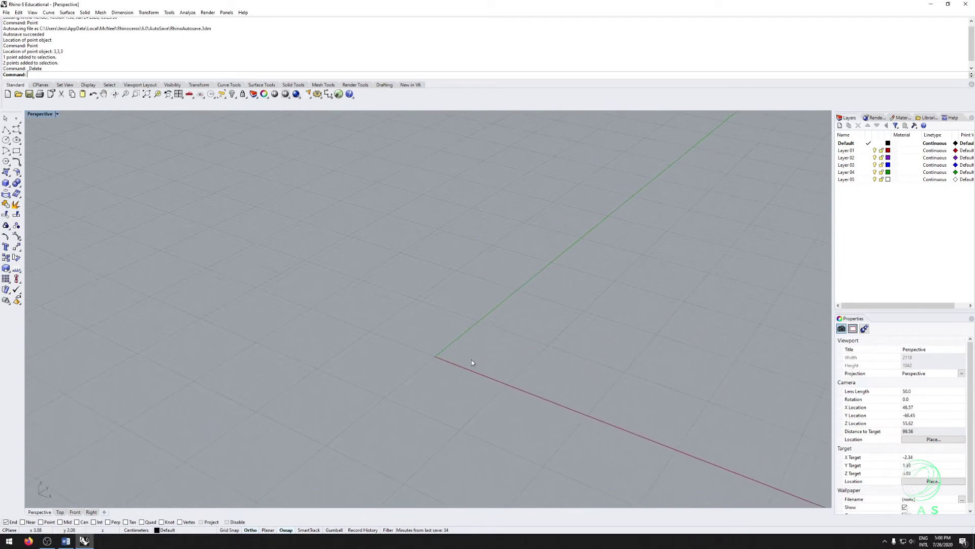
pyautogui.scroll(2, 432, 348)
pyautogui.scroll(-8, 433, 349)
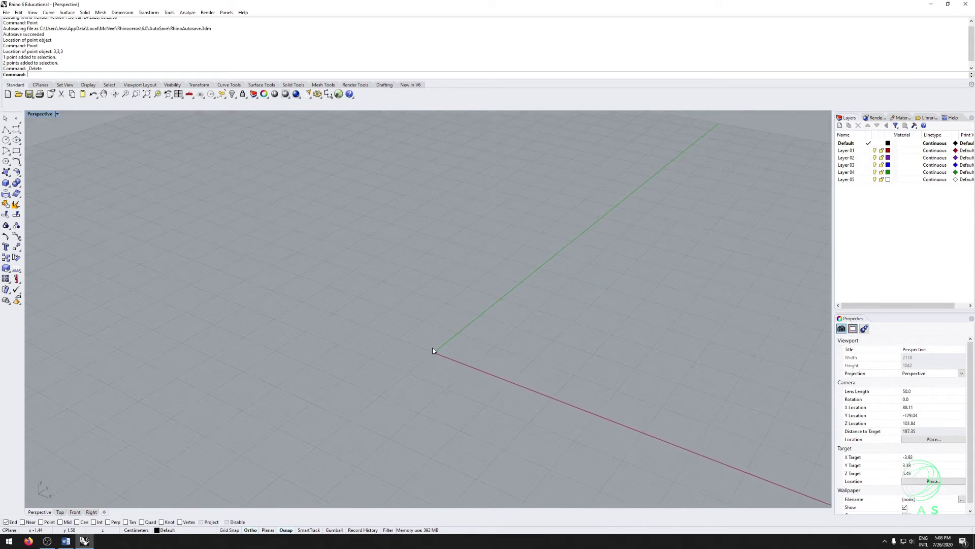
pyautogui.scroll(2, 433, 351)
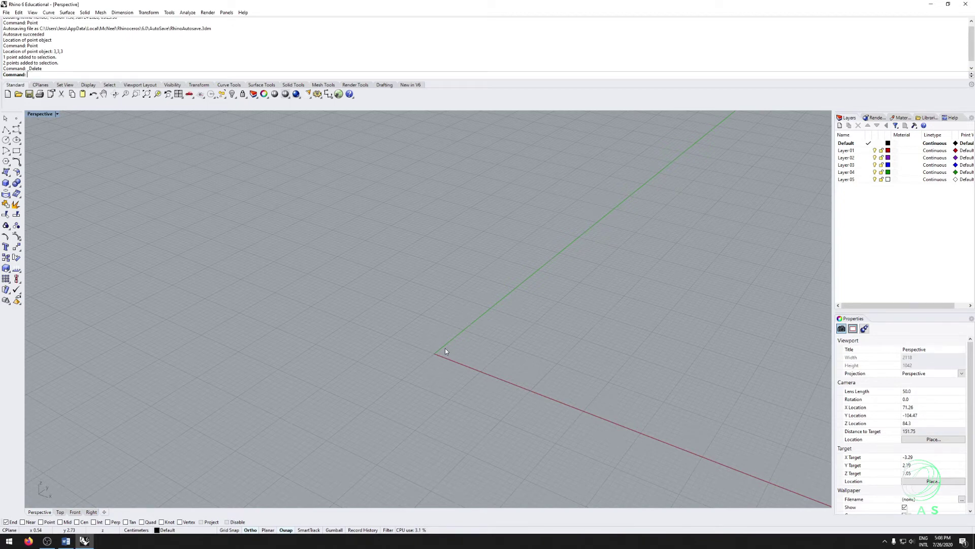
pyautogui.keyDown('shift'); pyautogui.moveTo(453, 355); pyautogui.dragTo(440, 333, button='right'); pyautogui.keyUp('shift')
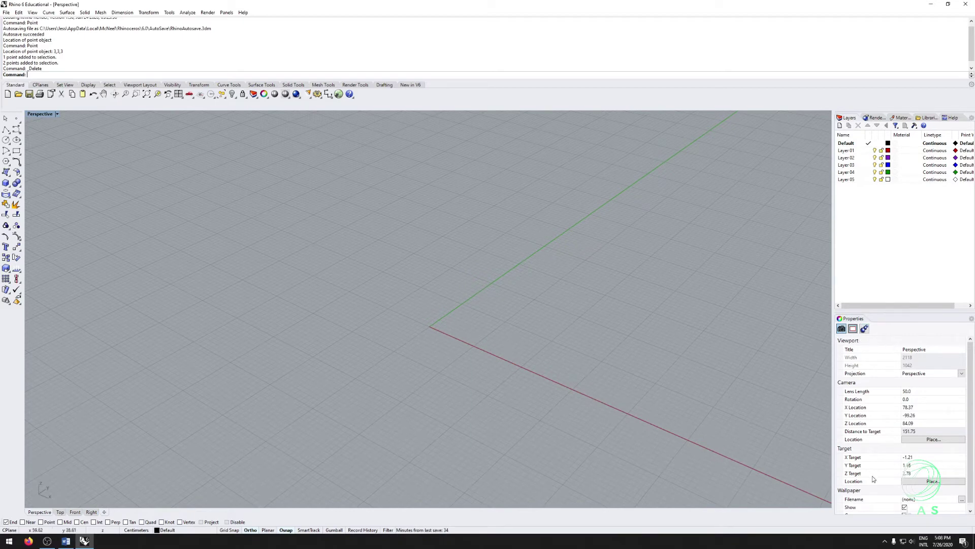
# Place a point object at the origin by entering 0 as its location with the Point command.
pyautogui.write('Point')
pyautogui.press('Return')
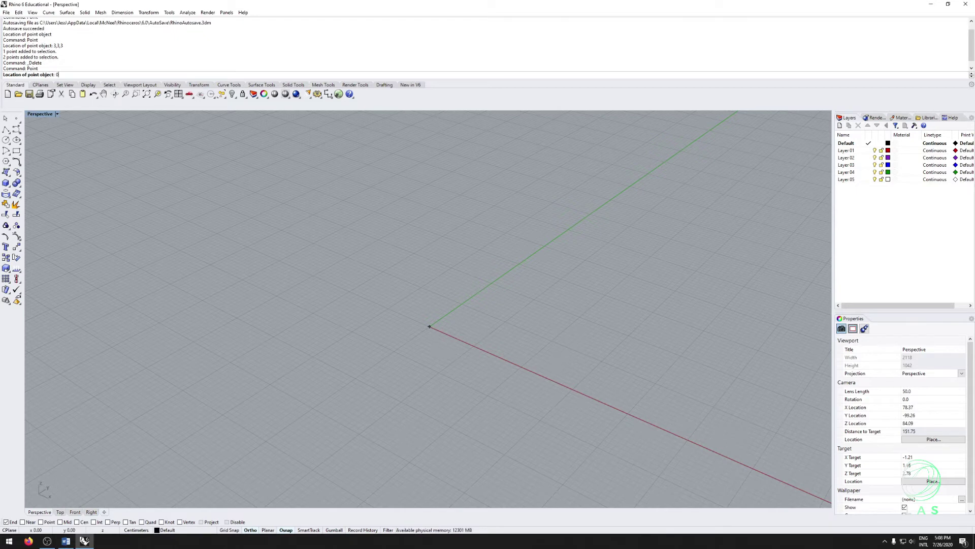
pyautogui.write('0')
pyautogui.press('Return')
# Draw a line parallel to the green axis that crosses the red axis near the origin, using the Line command.
pyautogui.write('Line')
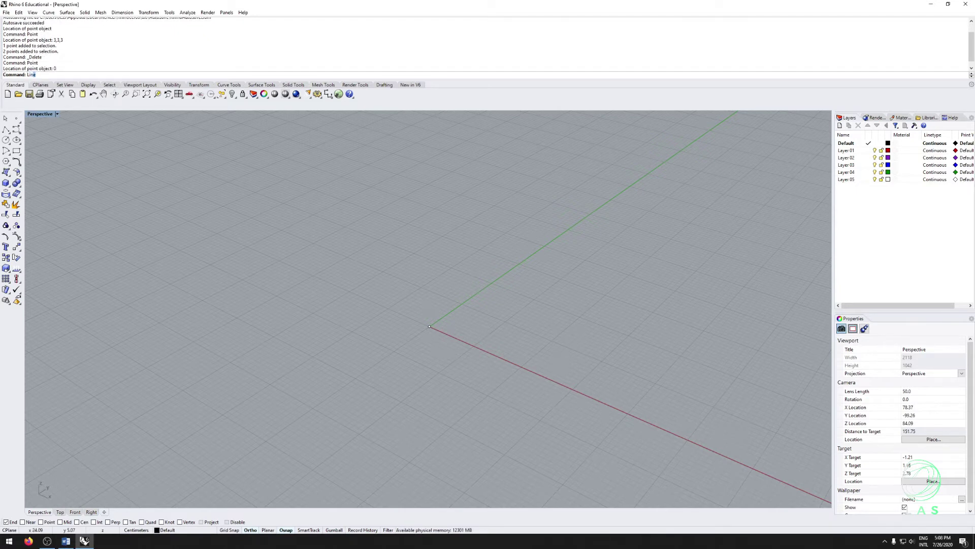
pyautogui.press('Return')
pyautogui.click(426, 378)
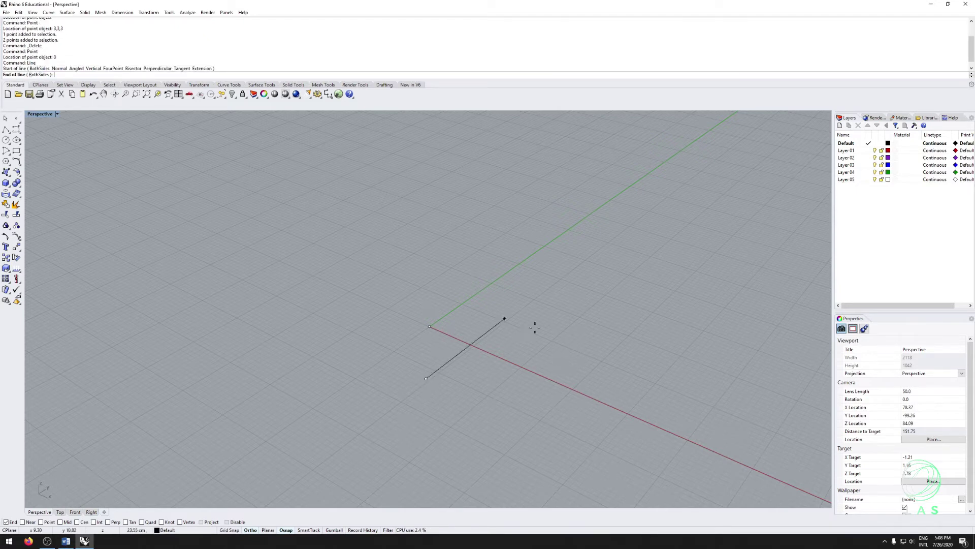
pyautogui.click(538, 324)
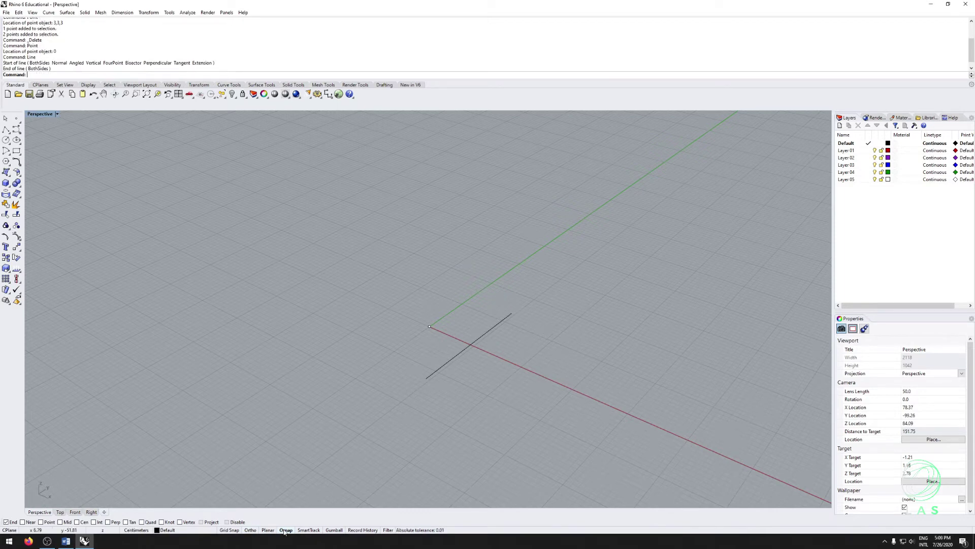
pyautogui.press('Return')
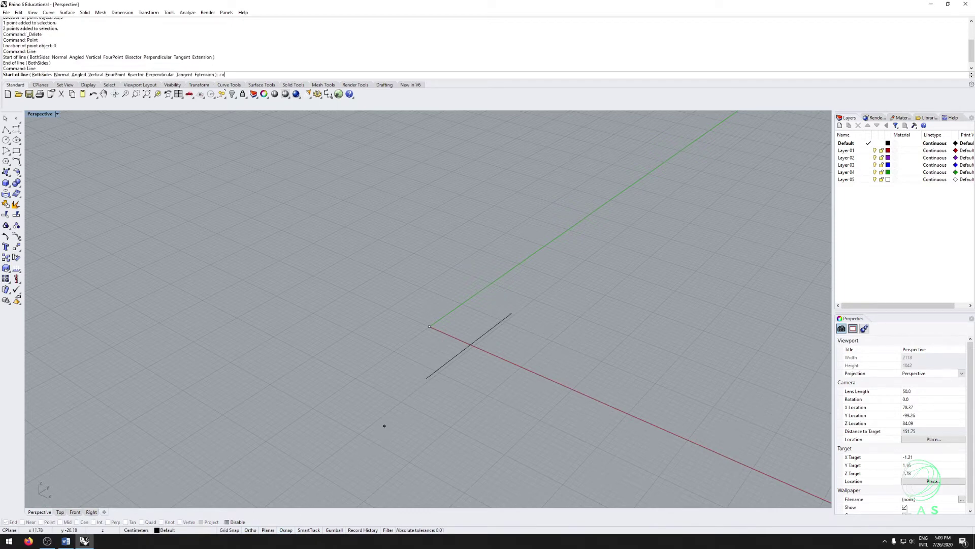
pyautogui.press('BackSpace')
pyautogui.press('BackSpace')
pyautogui.press('BackSpace')
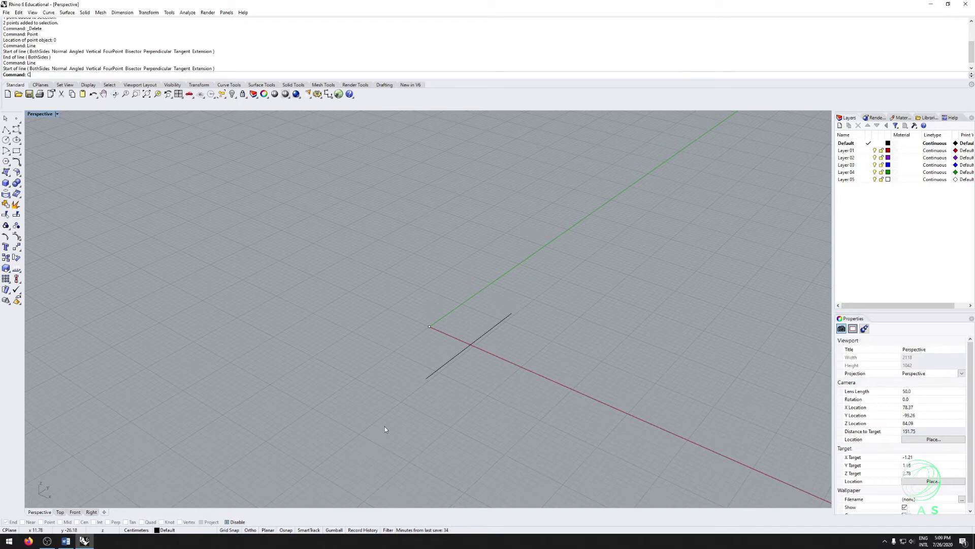
# Draw a circle with a radius of about 9.8 cm centred on the red axis, beyond the line.
pyautogui.write('ircle')
pyautogui.press('Return')
pyautogui.click(549, 382)
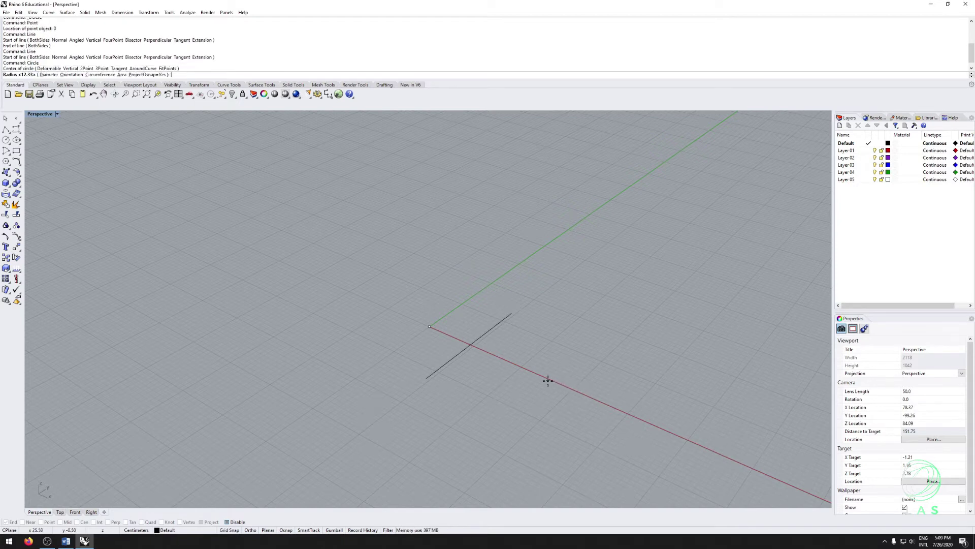
pyautogui.click(586, 363)
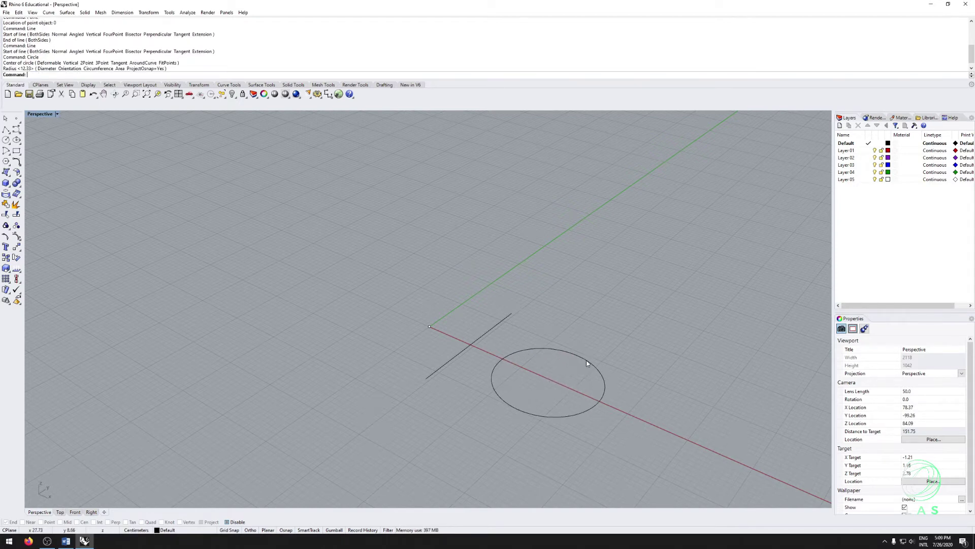
# Create a solid cylinder beyond the circle on the red axis, with radius 9.79 cm and its height set freehand.
pyautogui.write('Cylinder')
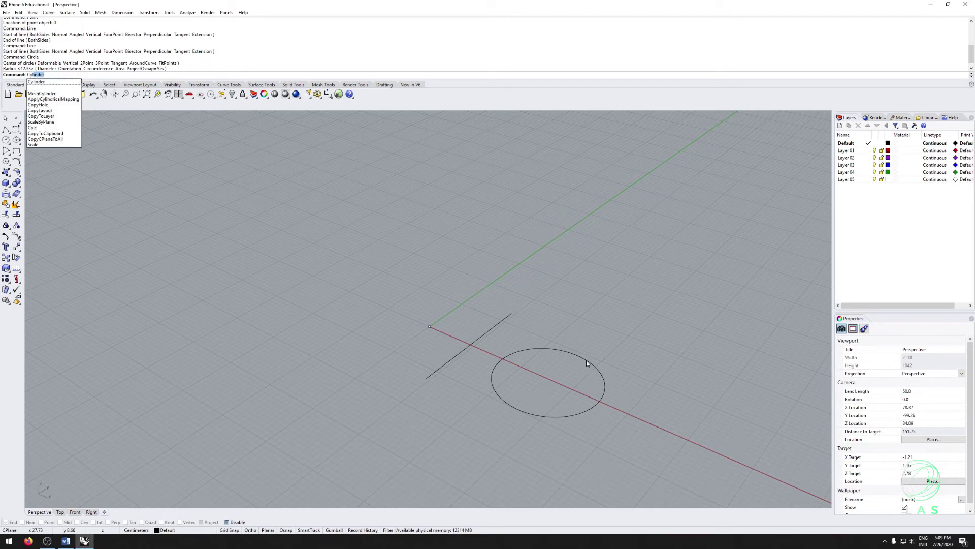
pyautogui.press('Return')
pyautogui.click(680, 431)
pyautogui.press('Return')
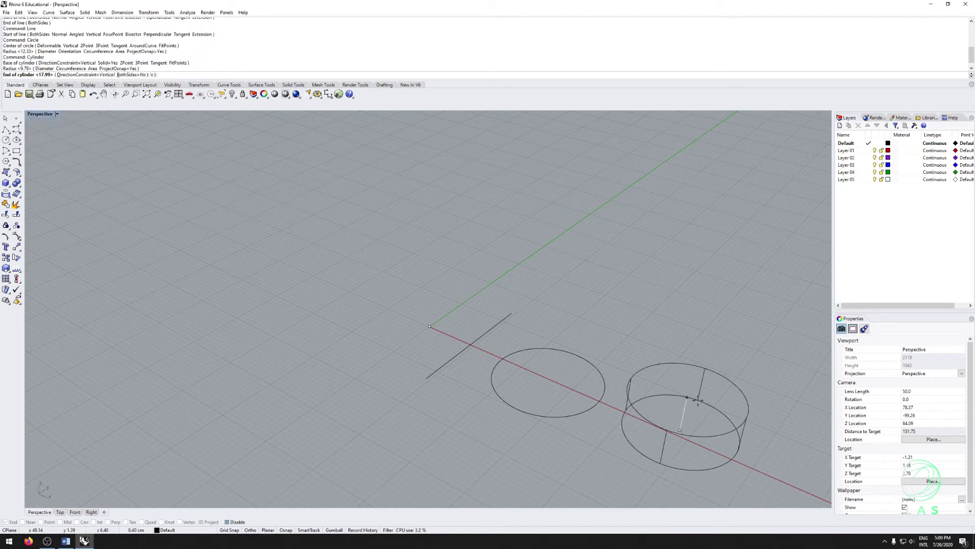
pyautogui.click(687, 335)
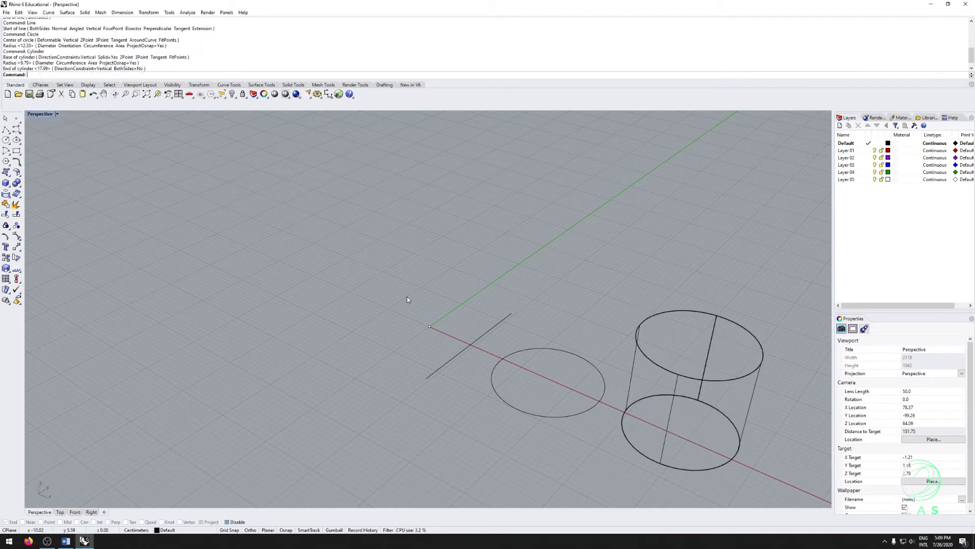
# Select the point, line, circle and cylinder in turn to read each object type in Properties, then clear the selection.
pyautogui.moveTo(441, 340); pyautogui.dragTo(441, 339)
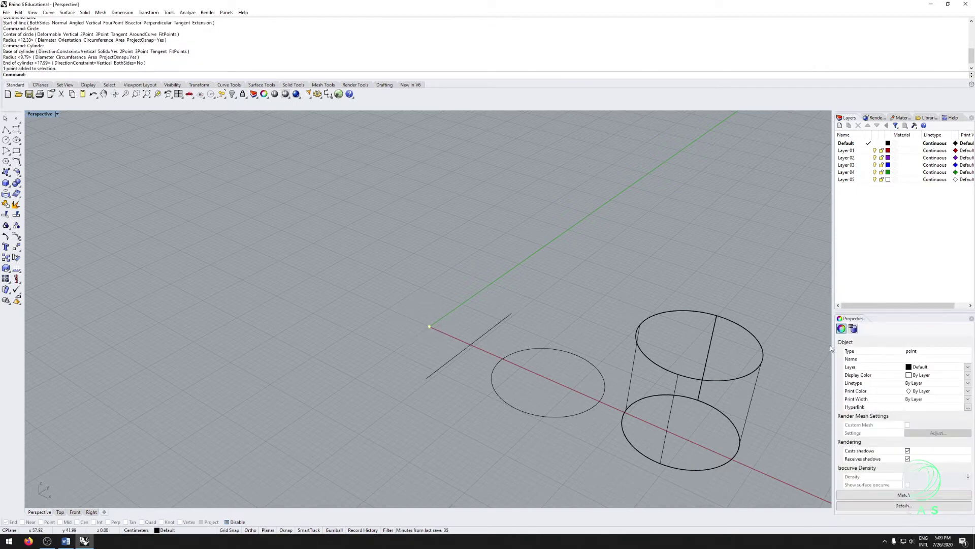
pyautogui.click(478, 339)
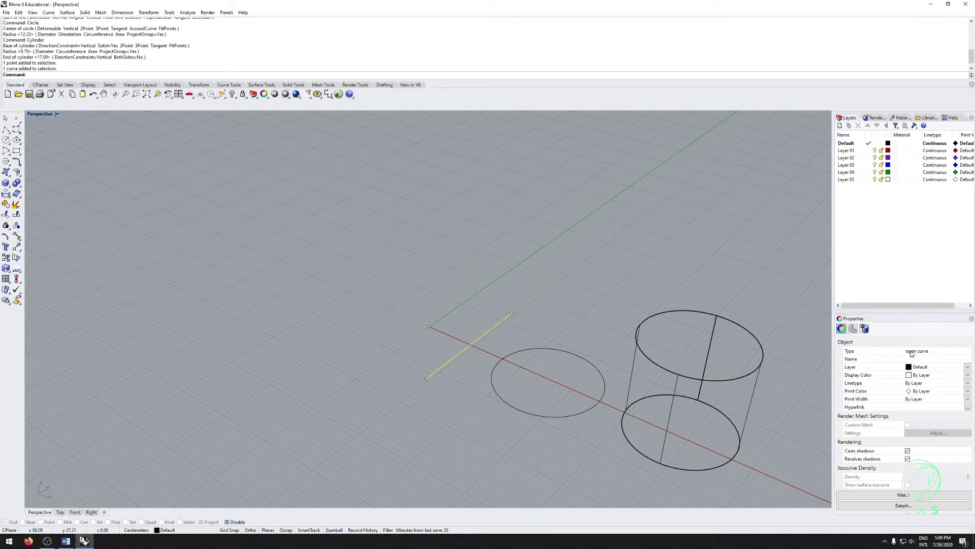
pyautogui.click(537, 350)
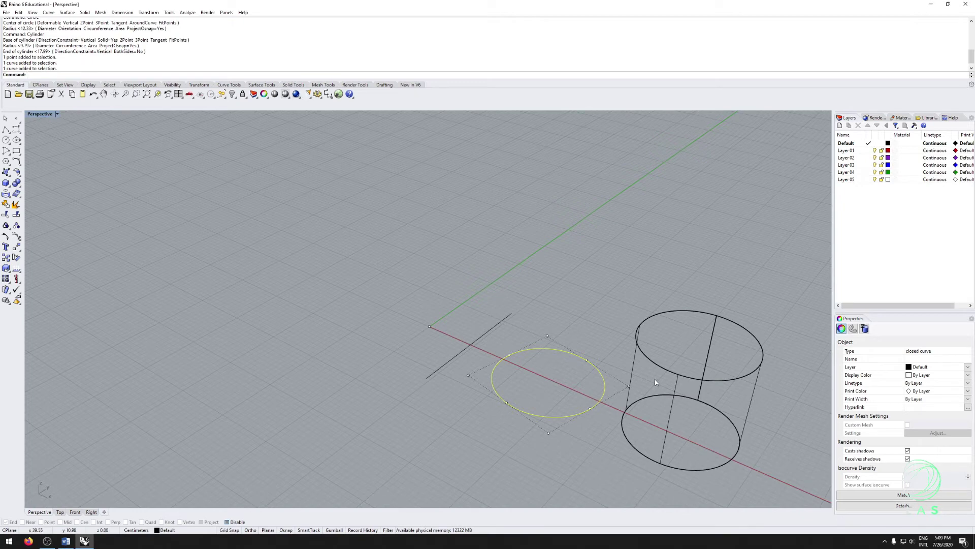
pyautogui.click(660, 364)
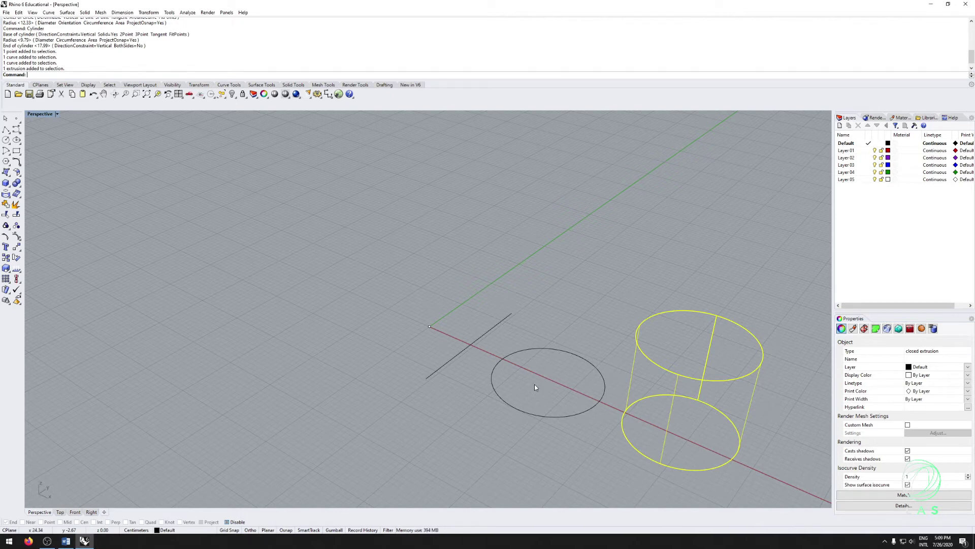
pyautogui.click(554, 294)
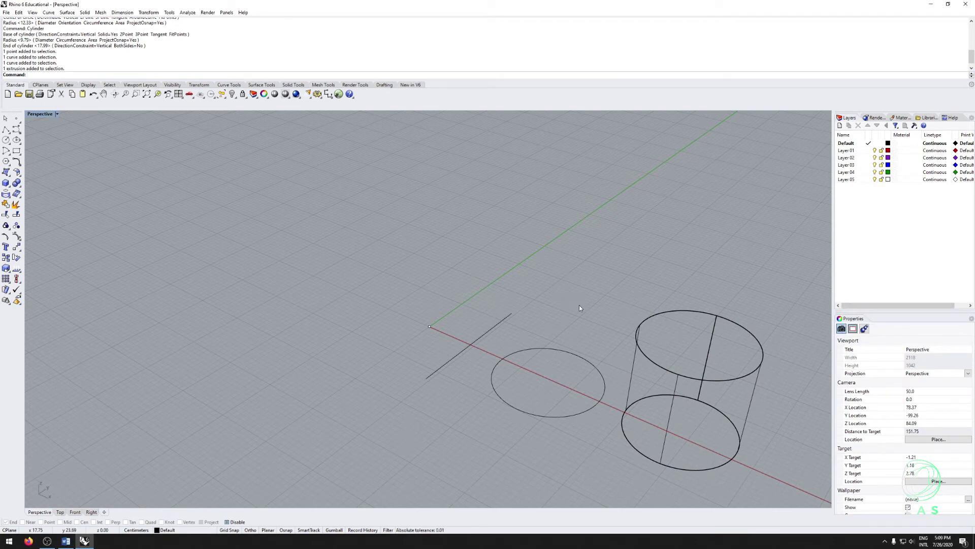
# Set the Perspective view to the Shaded display mode and examine the cylinder from another angle.
pyautogui.keyDown('shift'); pyautogui.moveTo(580, 308); pyautogui.dragTo(475, 269, button='right'); pyautogui.keyUp('shift')
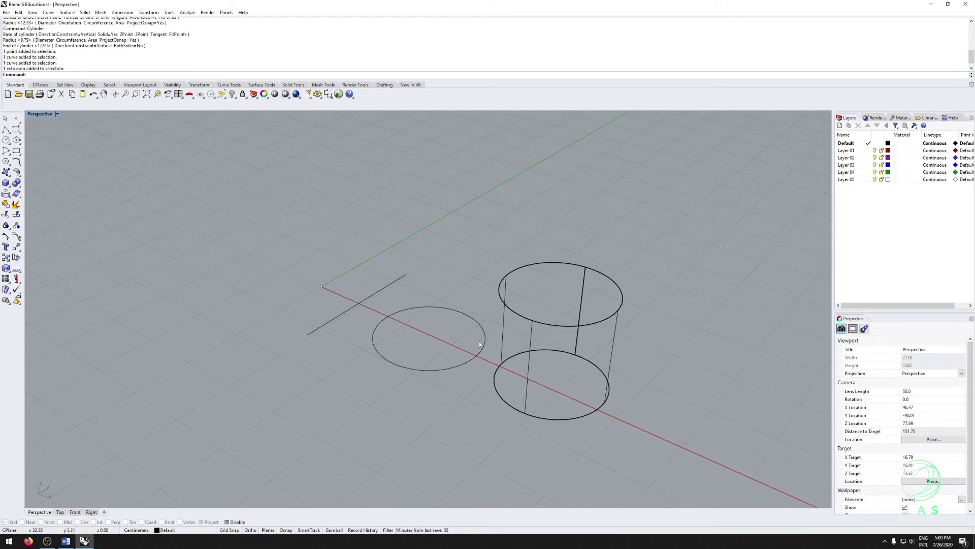
pyautogui.click(57, 114)
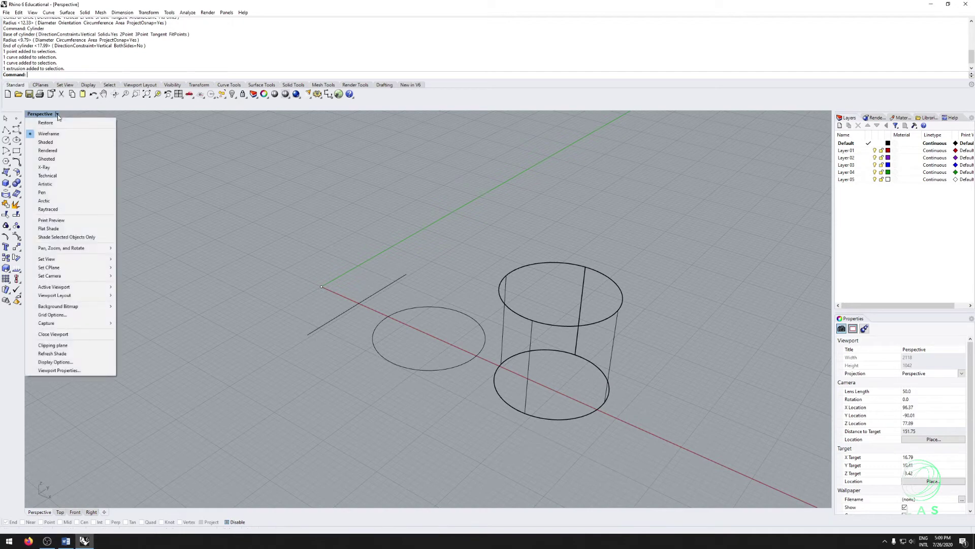
pyautogui.click(37, 146)
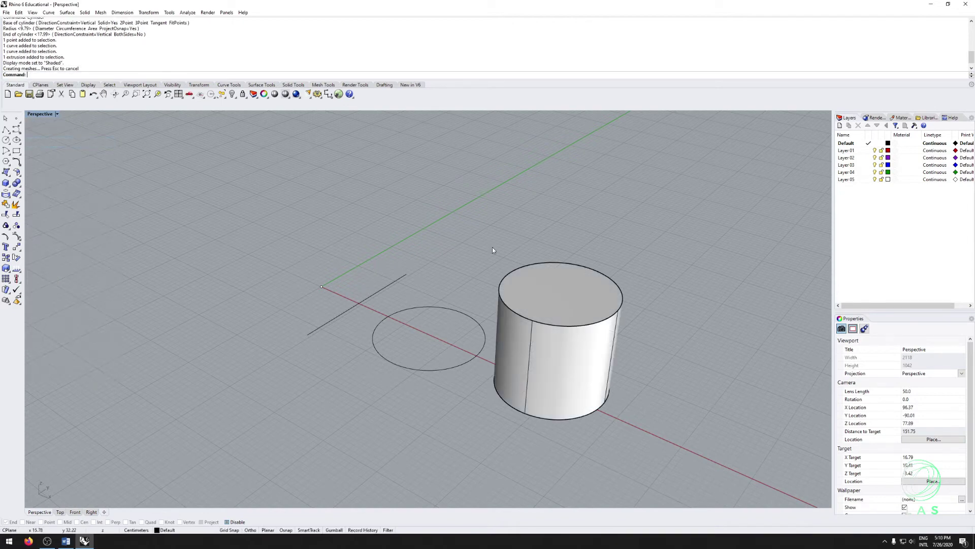
pyautogui.moveTo(492, 247)
pyautogui.mouseDown(button='right')
pyautogui.moveTo(471, 257)
pyautogui.moveTo(518, 259)
pyautogui.moveTo(479, 266)
pyautogui.moveTo(574, 291)
pyautogui.mouseUp(button='right')
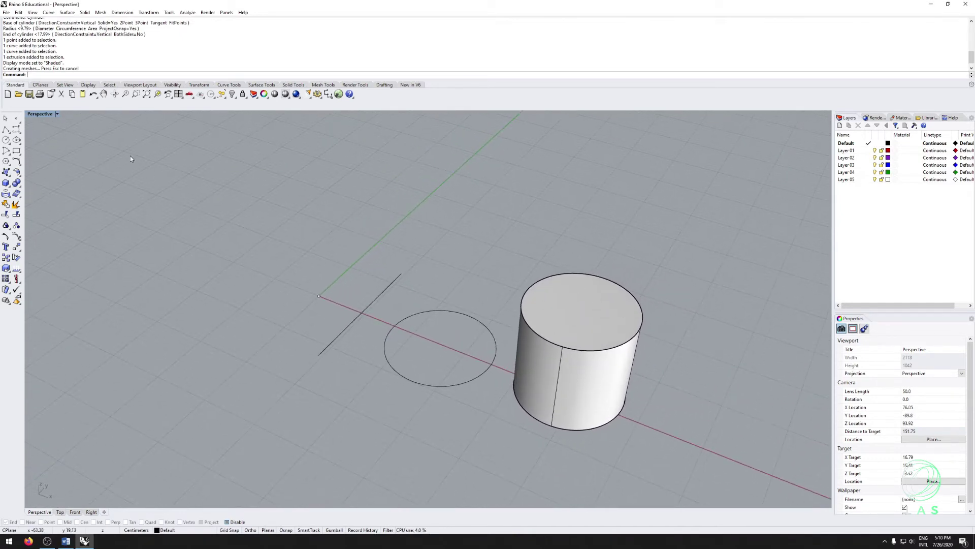
# Set the Perspective view to the Rendered display mode and orbit to inspect the cylinder's soft shadows.
pyautogui.click(57, 114)
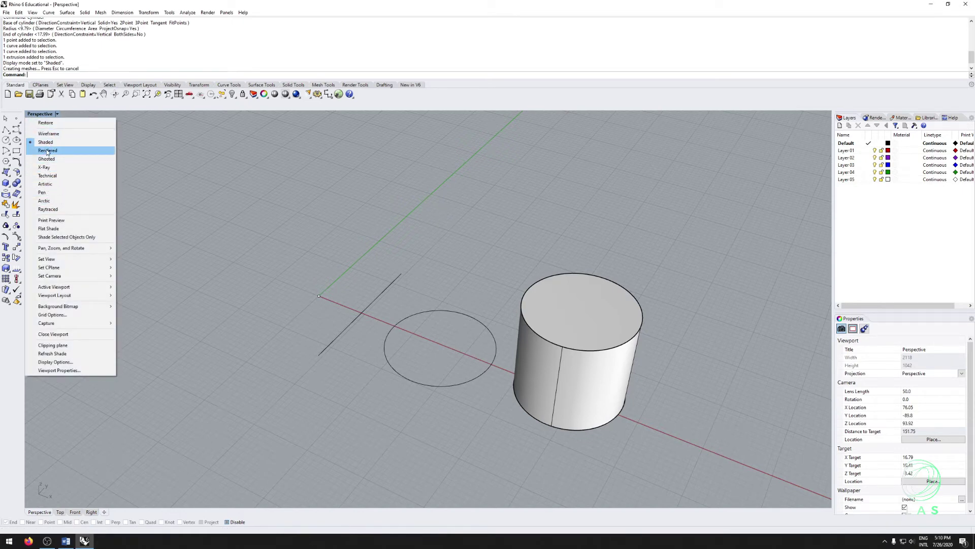
pyautogui.click(47, 151)
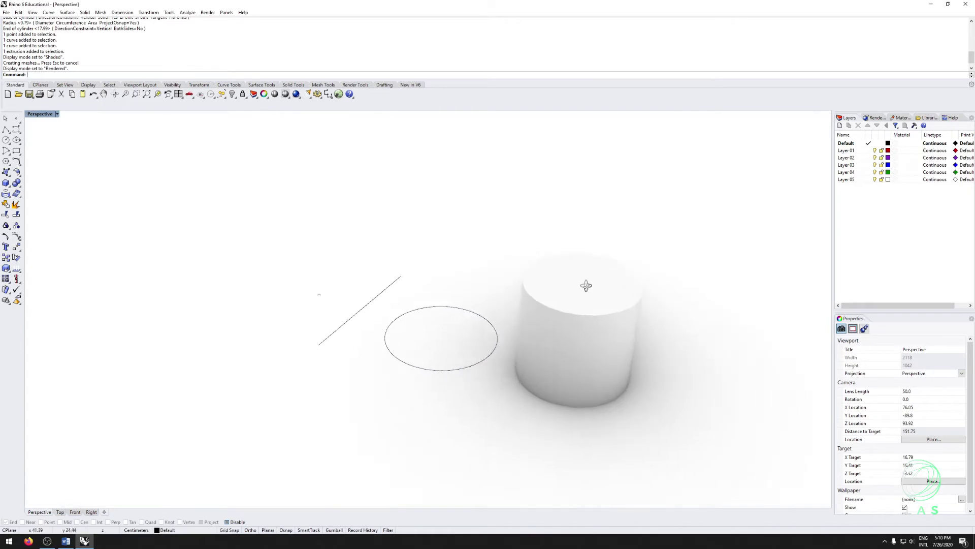
pyautogui.moveTo(586, 286); pyautogui.dragTo(584, 277, button='right')
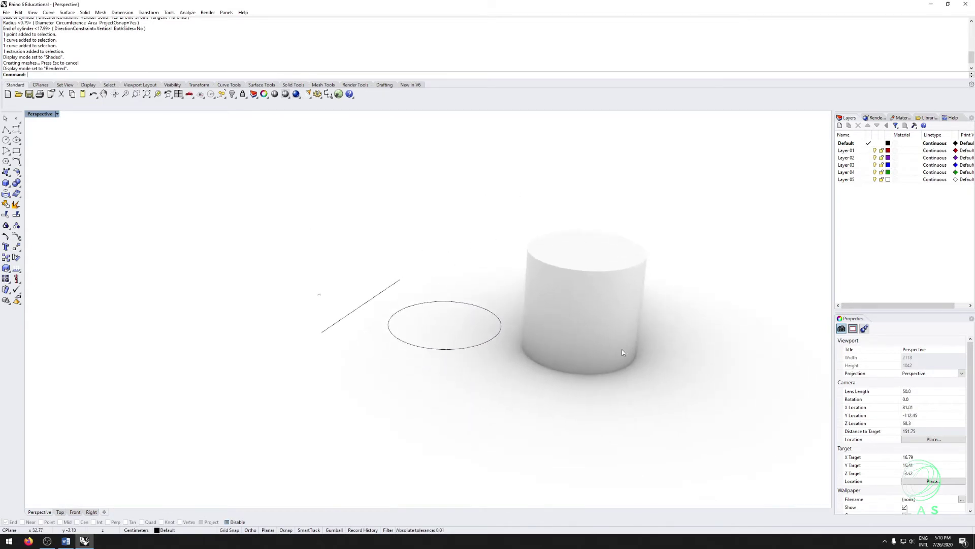
pyautogui.moveTo(623, 323); pyautogui.dragTo(618, 320, button='right')
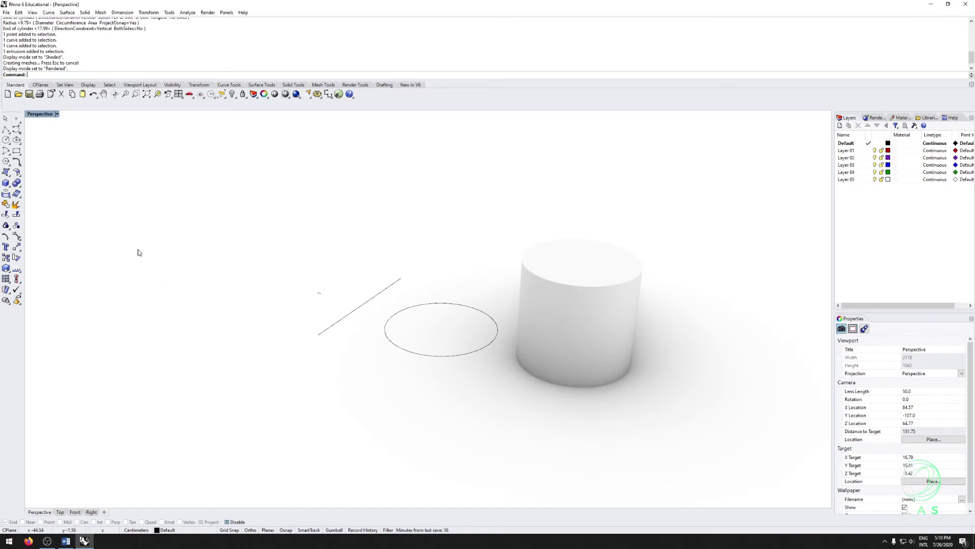
# Set the Perspective view to the Ghosted display mode and orbit around to see through the cylinder.
pyautogui.click(58, 115)
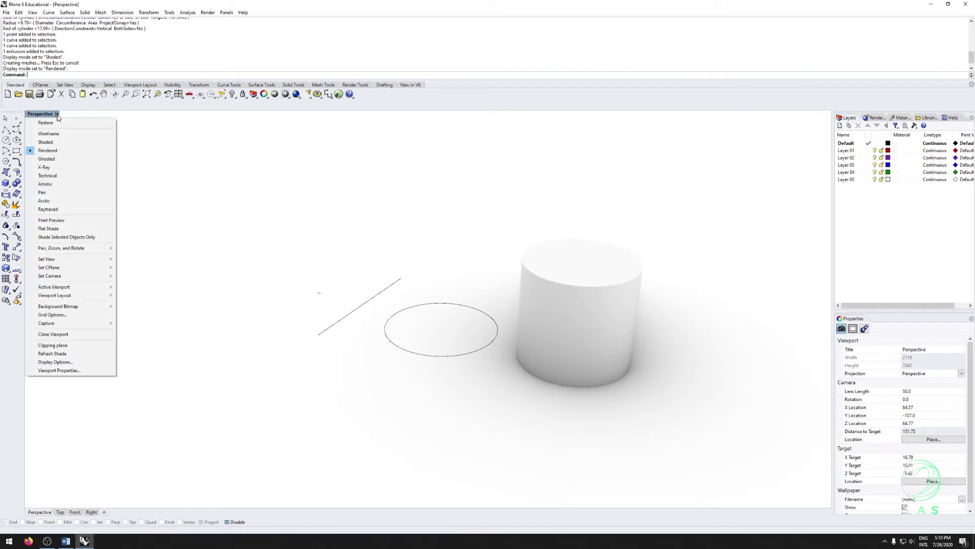
pyautogui.click(55, 159)
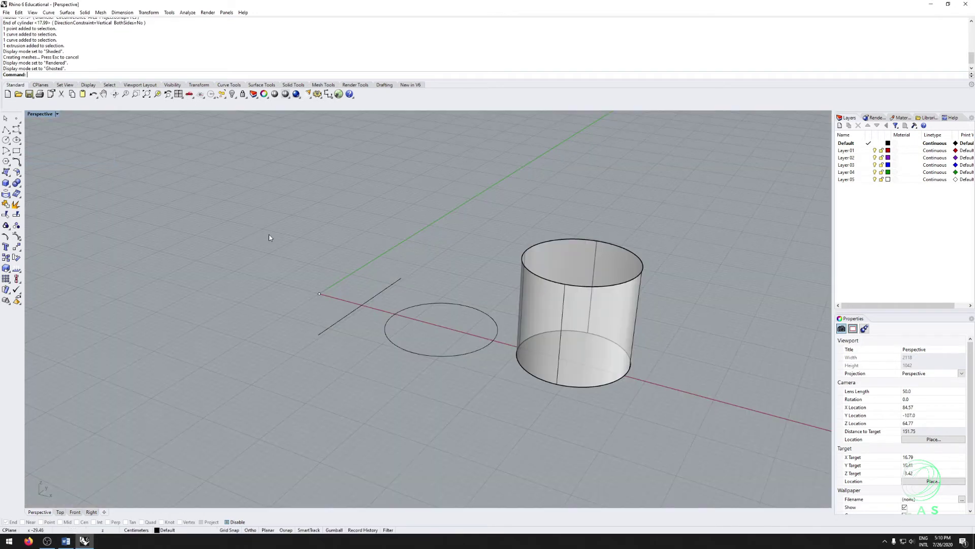
pyautogui.moveTo(269, 237); pyautogui.dragTo(477, 339, button='right')
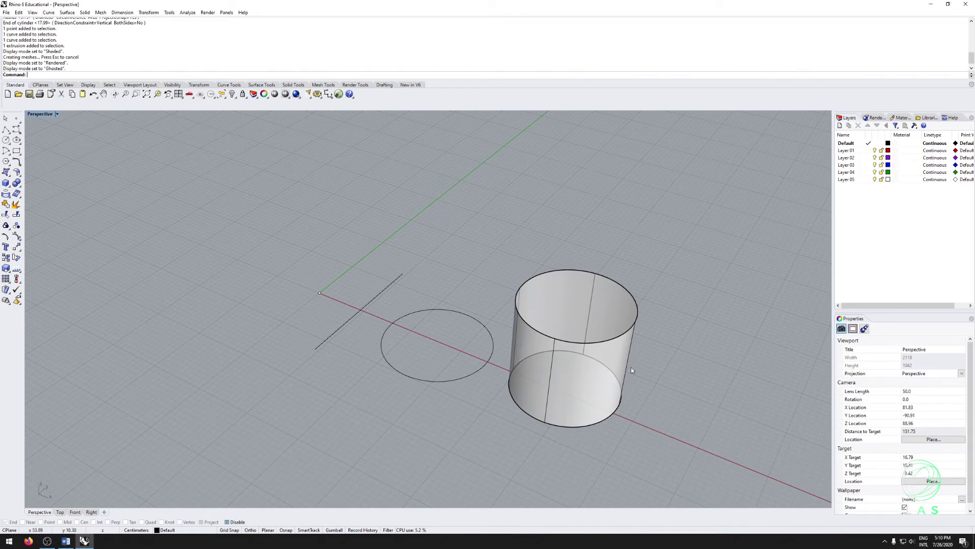
pyautogui.moveTo(608, 401); pyautogui.dragTo(526, 287, button='right')
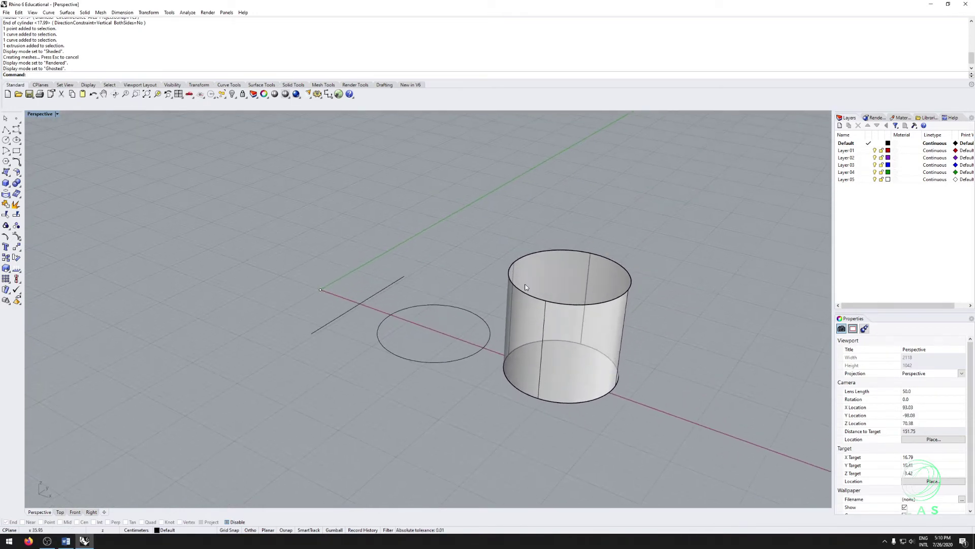
# Set the Perspective view to the Pen display mode and examine the hand-drawn outlines from different angles.
pyautogui.click(57, 114)
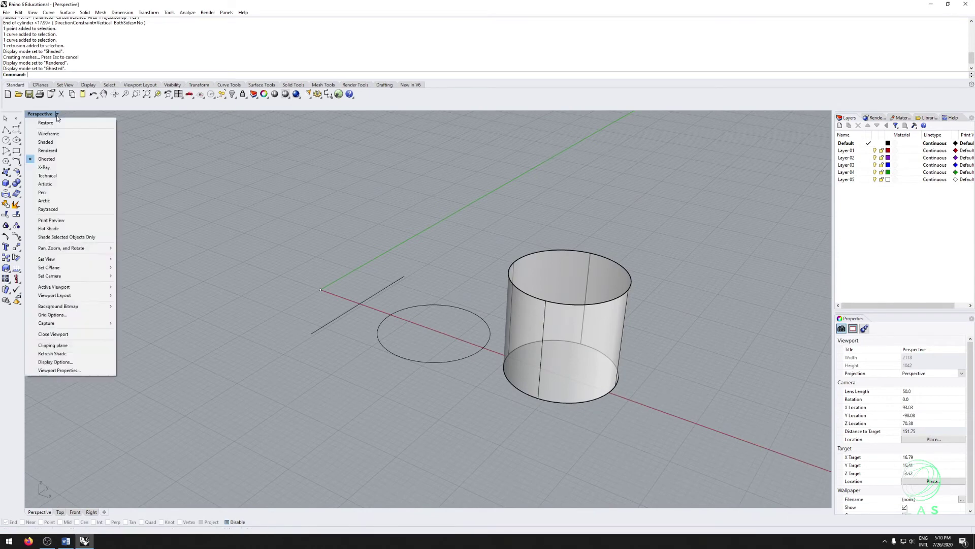
pyautogui.click(62, 191)
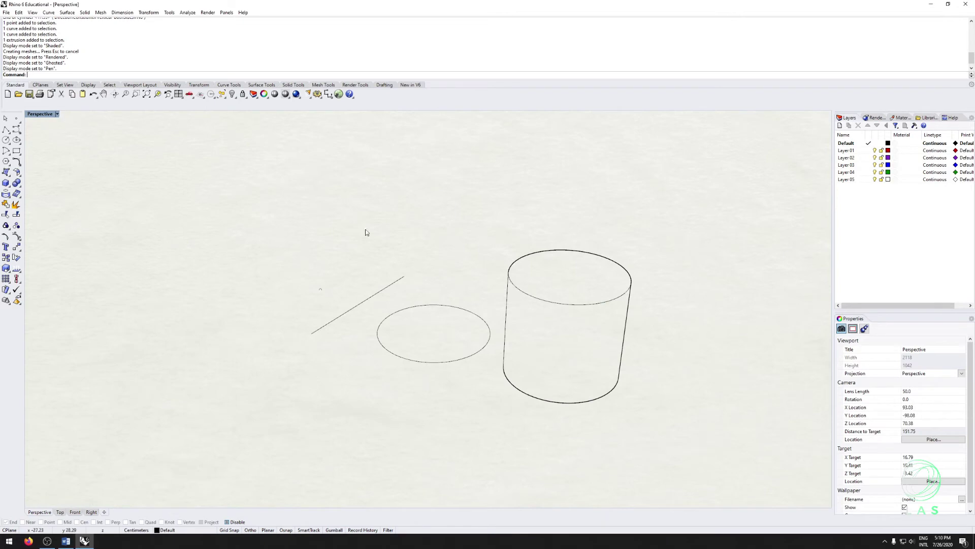
pyautogui.moveTo(498, 316); pyautogui.dragTo(497, 330, button='right')
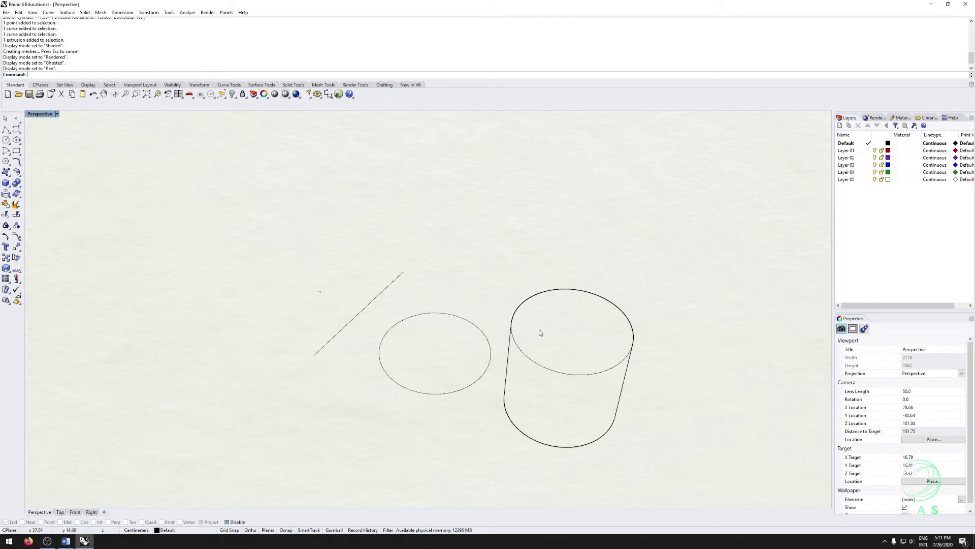
pyautogui.moveTo(538, 330); pyautogui.dragTo(528, 307, button='right')
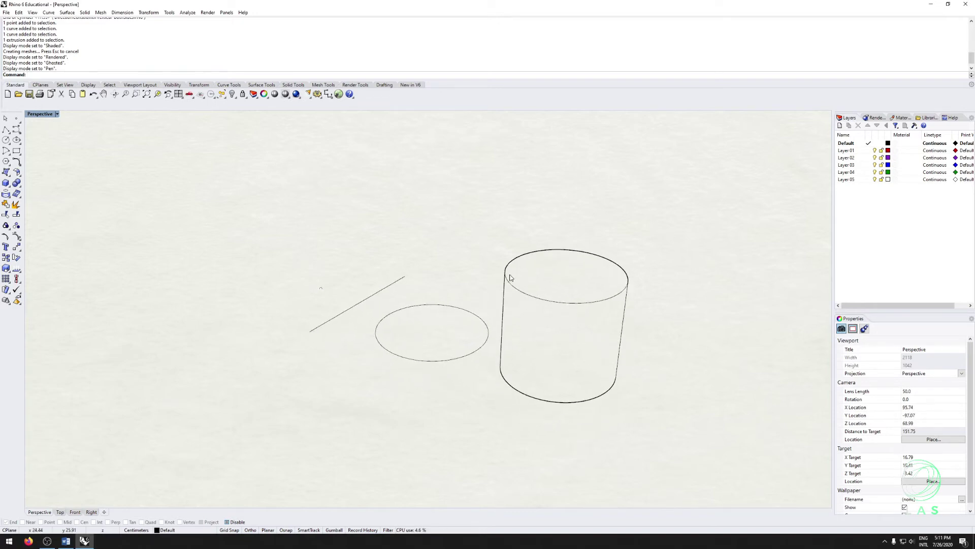
# Compare the Shaded and Pen display modes in the Perspective view, ending with Shaded.
pyautogui.click(57, 114)
pyautogui.click(41, 143)
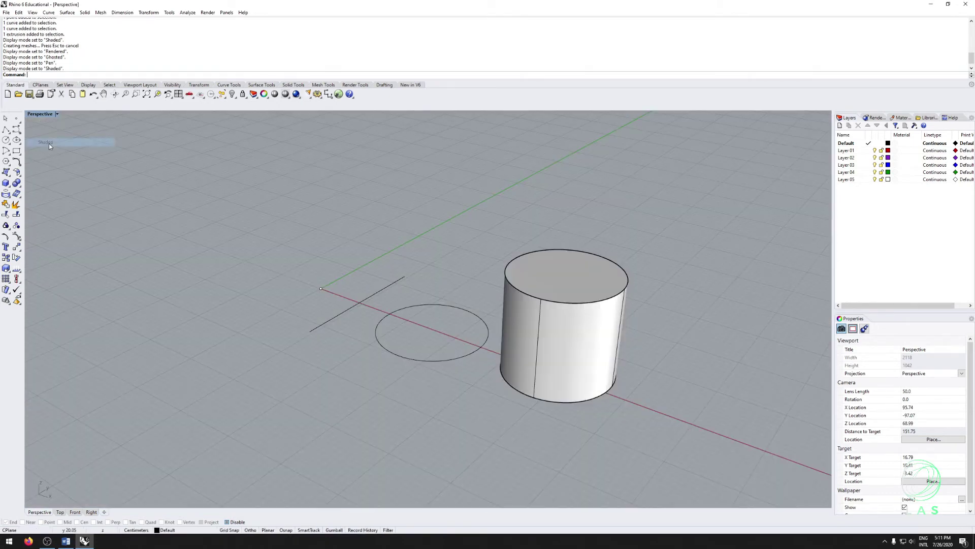
pyautogui.click(57, 114)
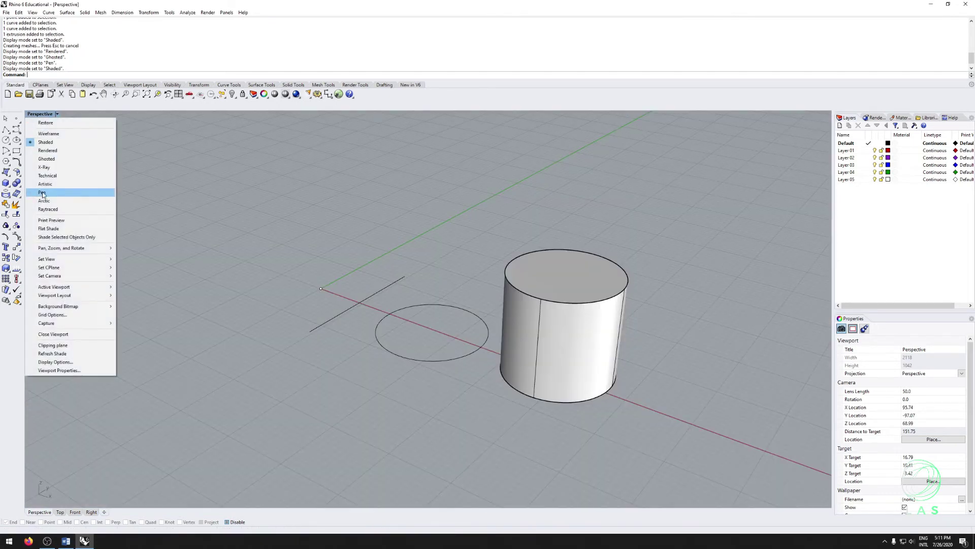
pyautogui.click(45, 195)
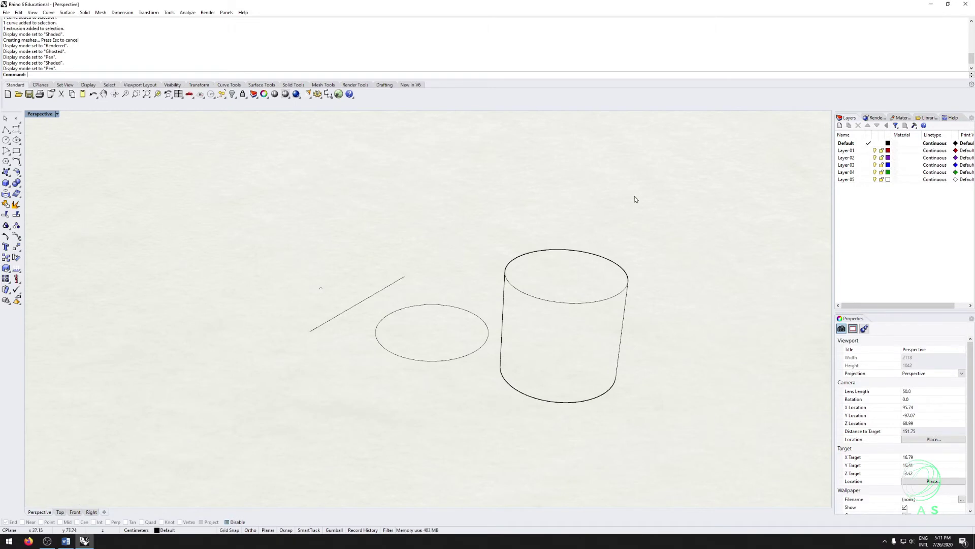
pyautogui.click(57, 114)
pyautogui.click(56, 143)
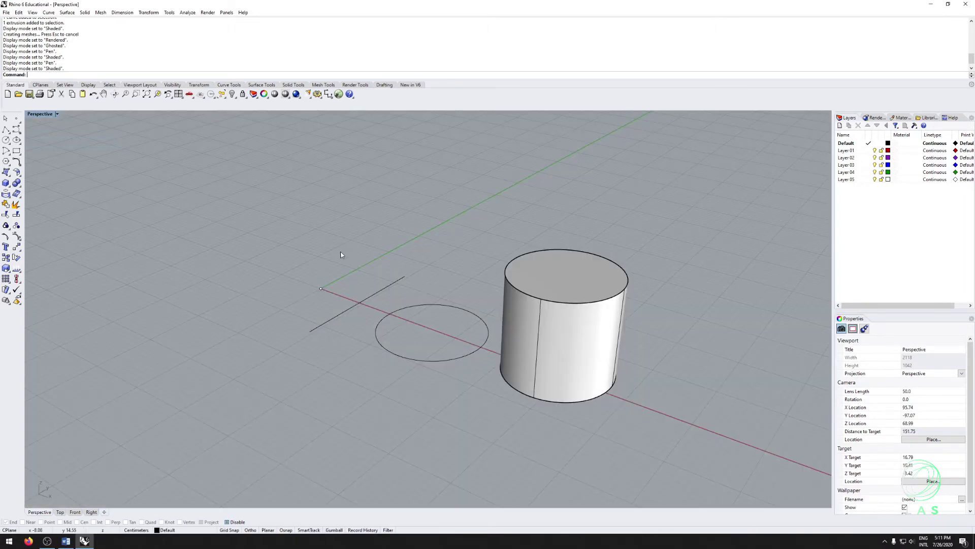
pyautogui.moveTo(341, 255); pyautogui.dragTo(422, 288, button='right')
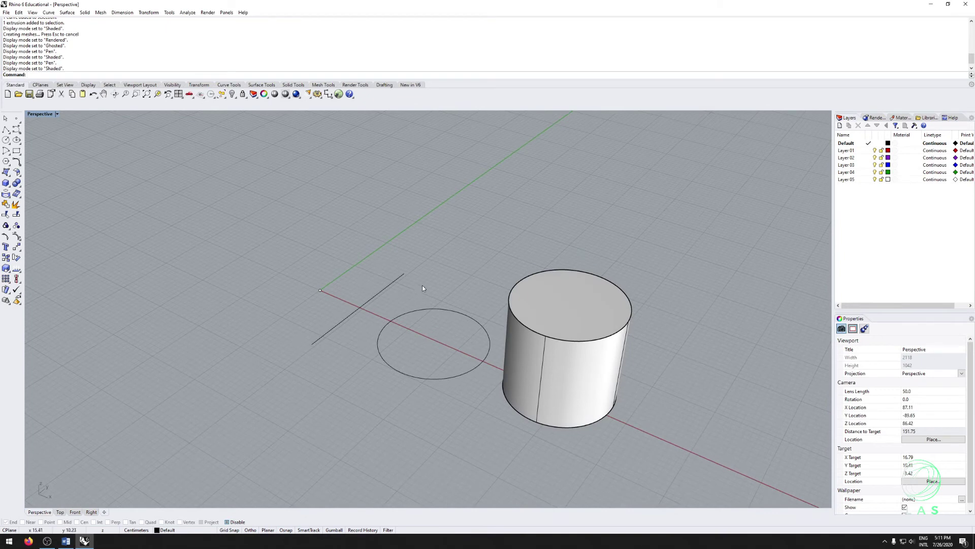
pyautogui.click(56, 115)
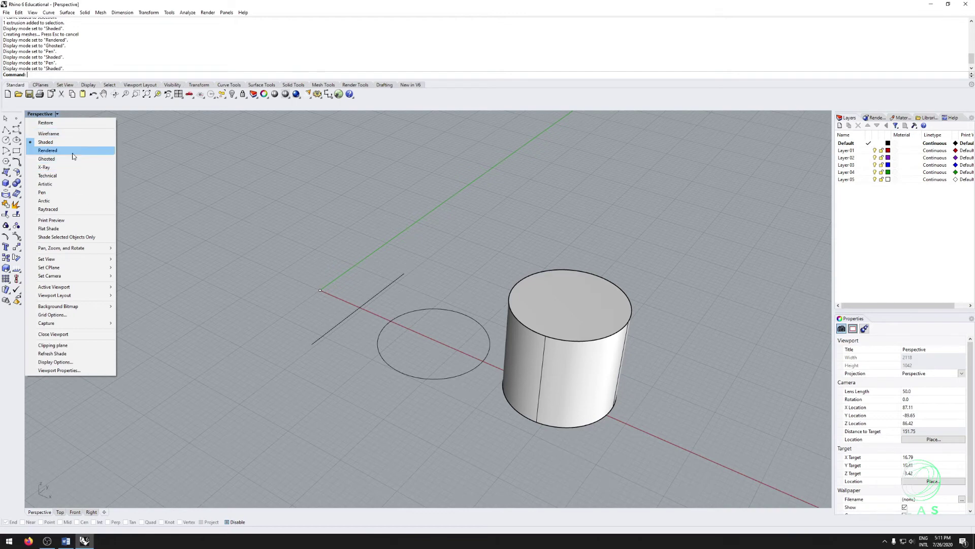
pyautogui.click(242, 253)
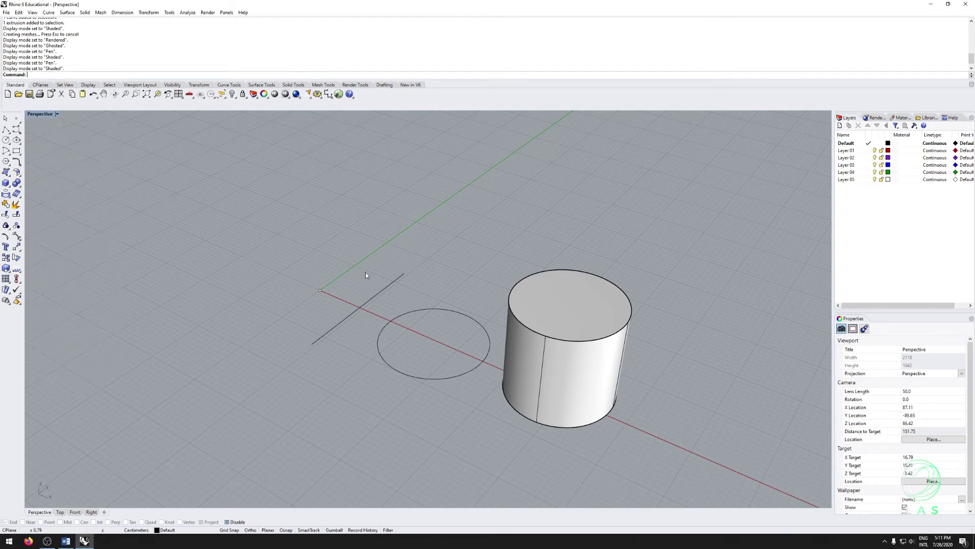
pyautogui.keyDown('shift'); pyautogui.moveTo(401, 274); pyautogui.dragTo(391, 243, button='right'); pyautogui.keyUp('shift')
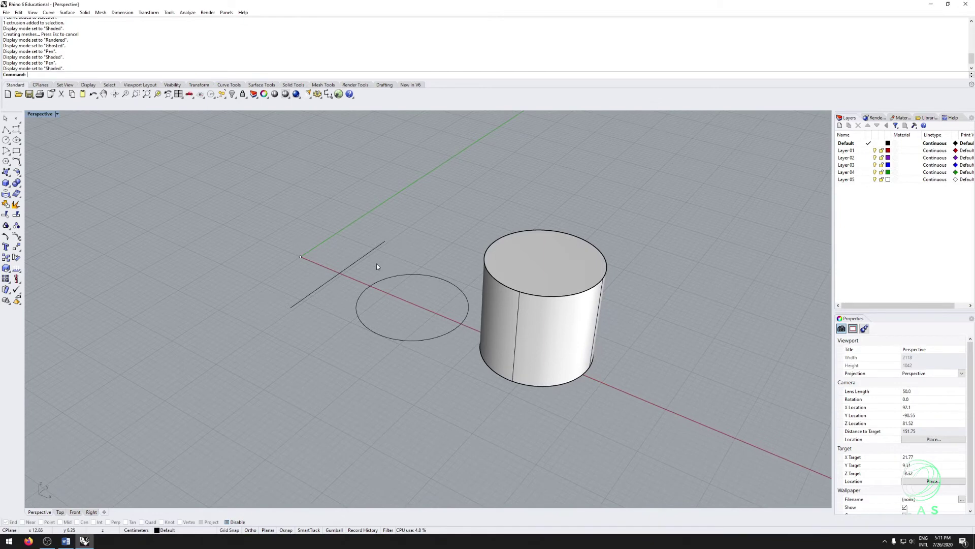
# Move the straight line onto Layer 01.
pyautogui.moveTo(358, 250); pyautogui.dragTo(357, 250)
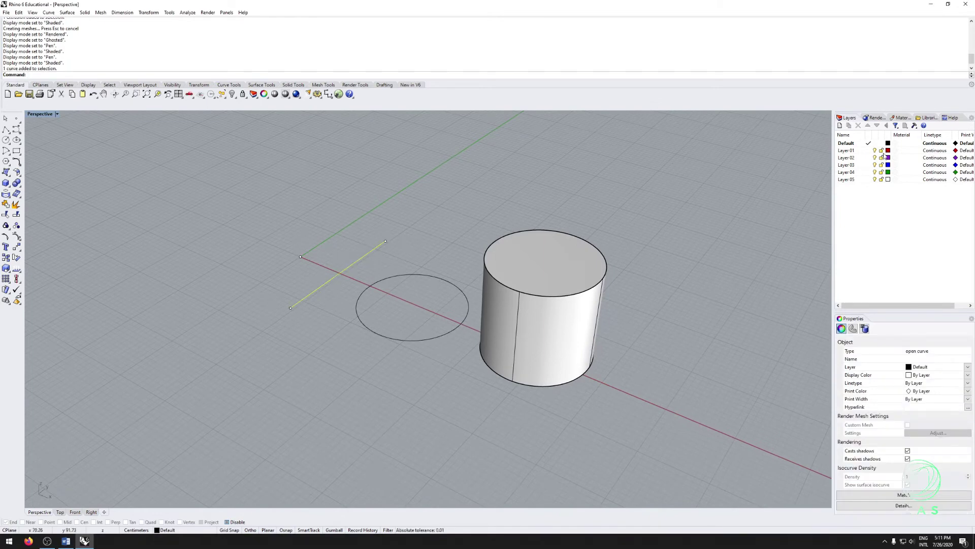
pyautogui.rightClick(852, 150)
pyautogui.click(882, 286)
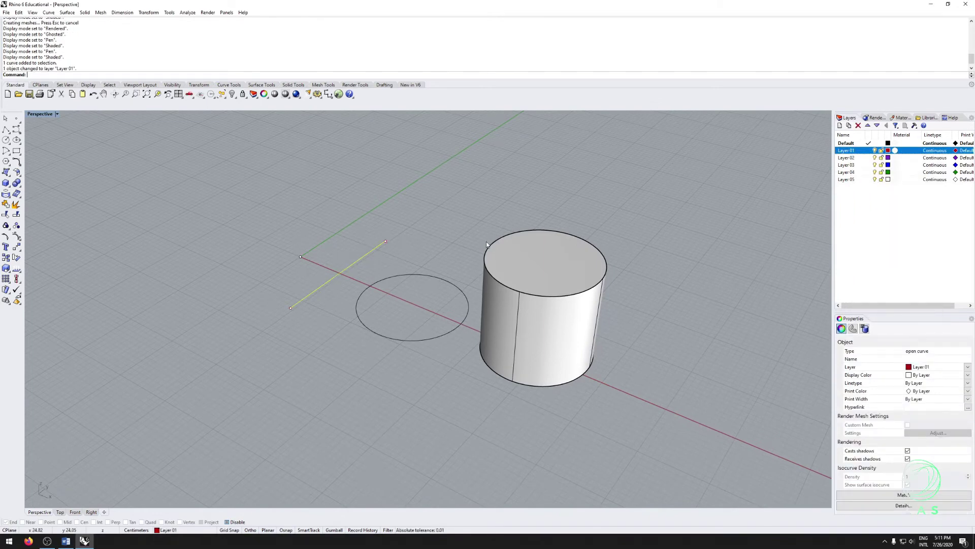
# Move the circle onto Layer 02.
pyautogui.click(406, 289)
pyautogui.click(406, 275)
pyautogui.rightClick(847, 158)
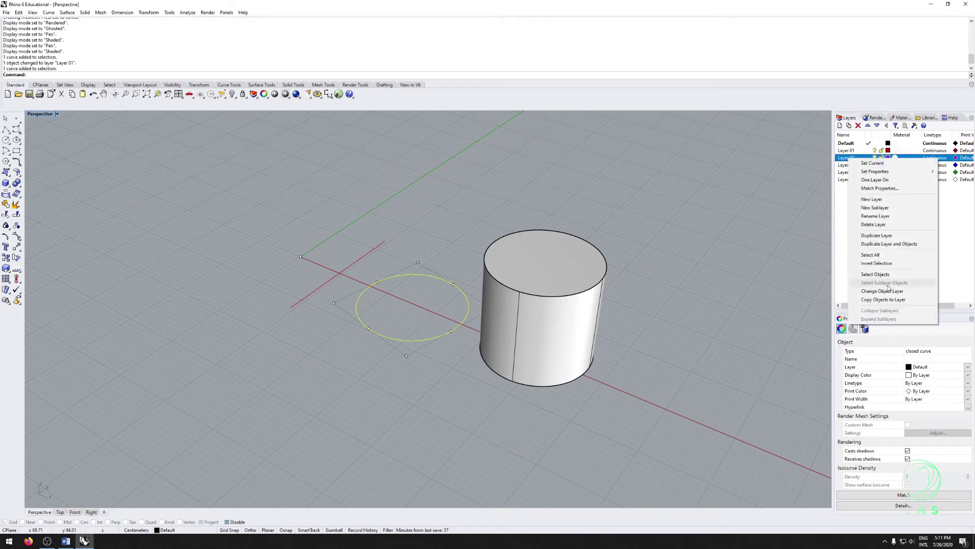
pyautogui.click(882, 287)
# Move the cylinder onto Layer 03 and clear the selection.
pyautogui.click(551, 203)
pyautogui.click(559, 232)
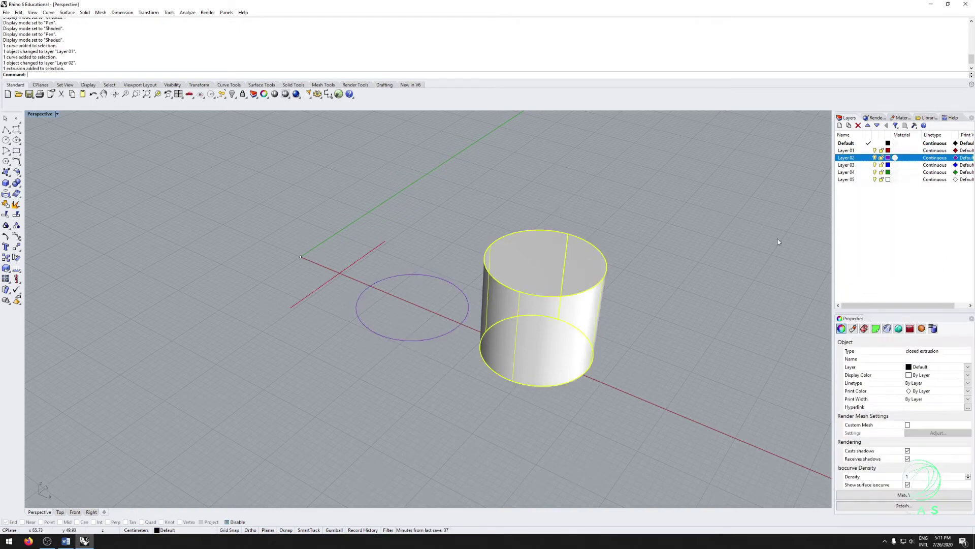
pyautogui.rightClick(848, 166)
pyautogui.click(883, 300)
pyautogui.click(666, 213)
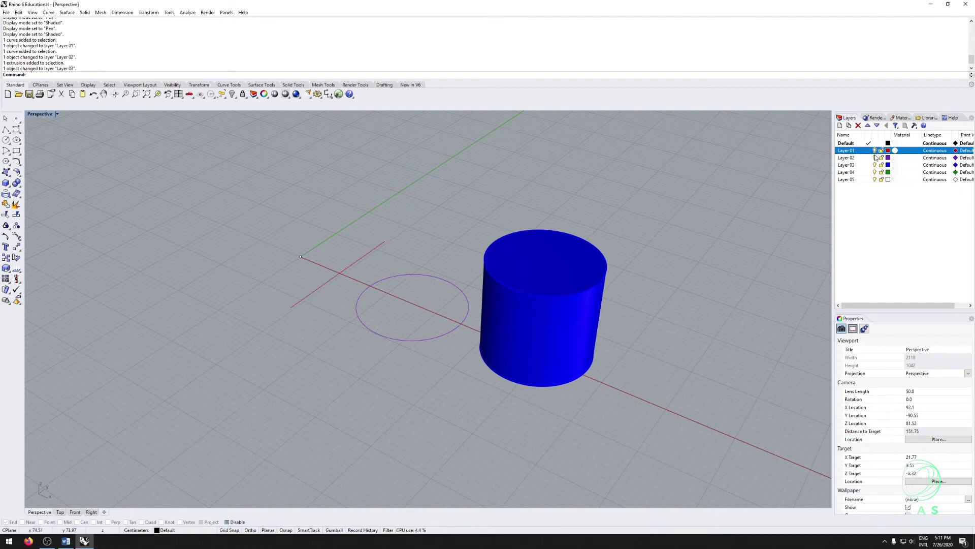
# Turn Layer 02 and Layer 03 off and back on, one after the other, to check which object each controls.
pyautogui.click(875, 158)
pyautogui.click(875, 157)
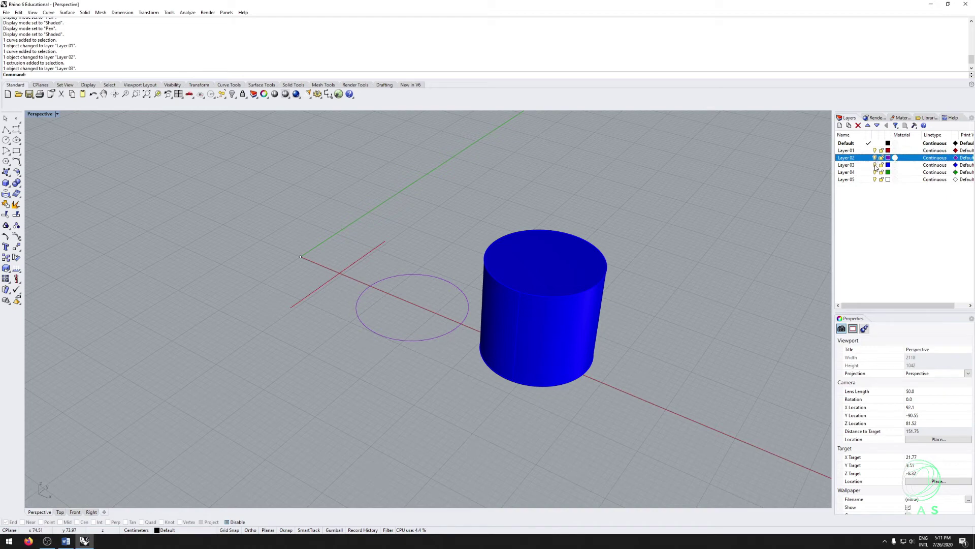
pyautogui.click(875, 166)
pyautogui.click(875, 165)
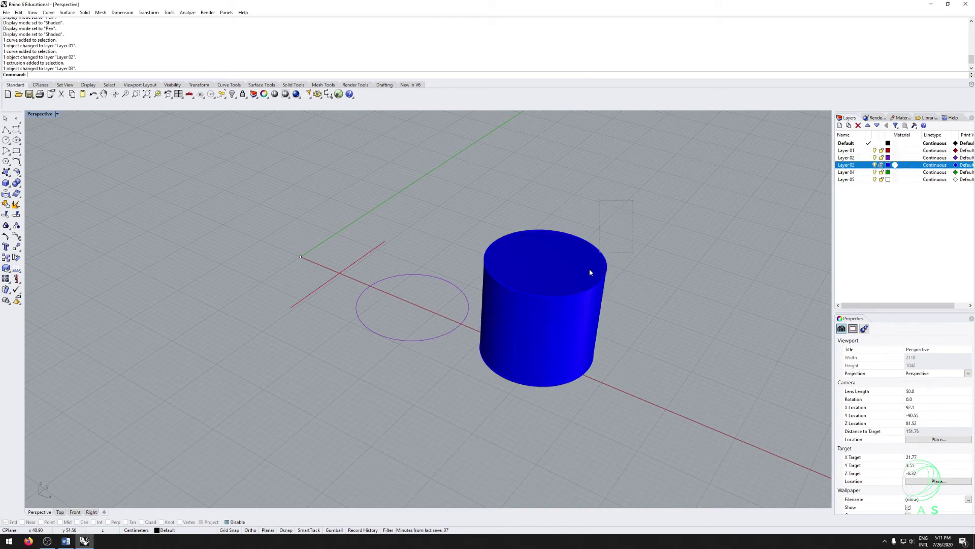
pyautogui.moveTo(677, 213); pyautogui.dragTo(549, 366)
pyautogui.moveTo(665, 230); pyautogui.dragTo(562, 355)
# Start a line on the ground plane in front of the circle, turn on Ortho to constrain its direction, and cancel the line.
pyautogui.write('Line')
pyautogui.press('Return')
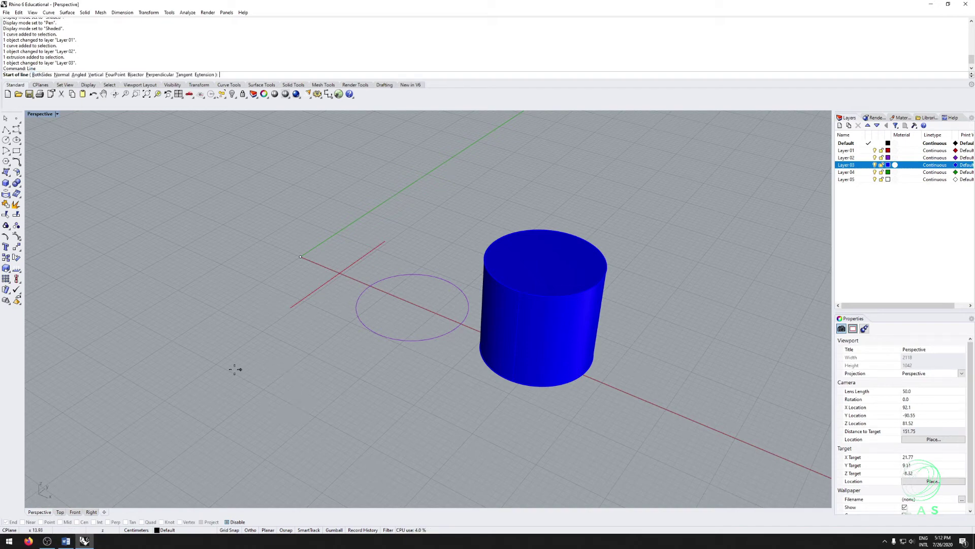
pyautogui.click(213, 363)
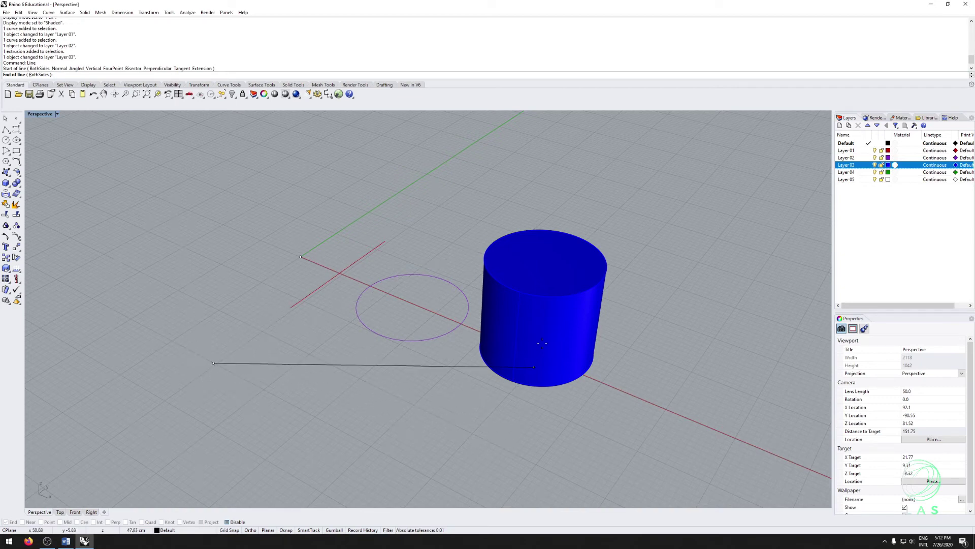
pyautogui.click(249, 530)
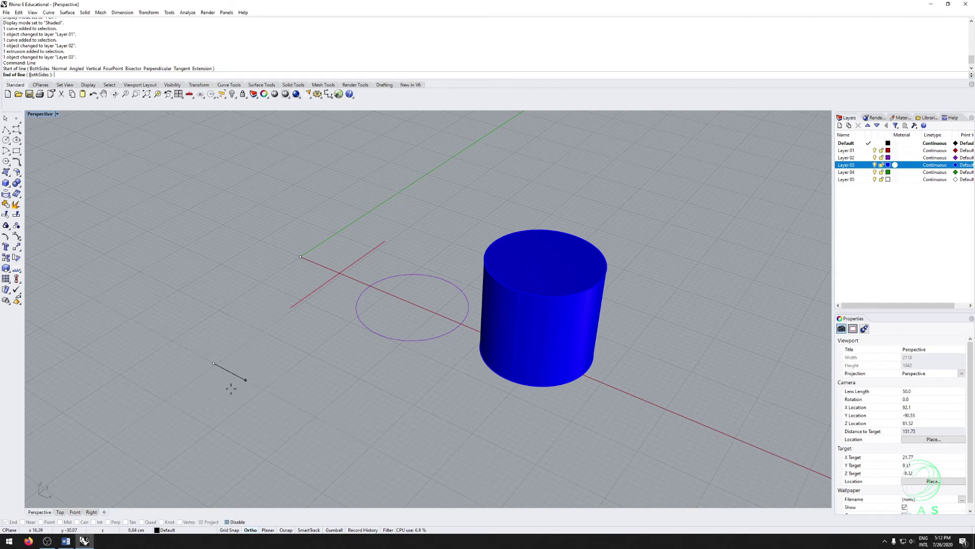
pyautogui.press('Escape')
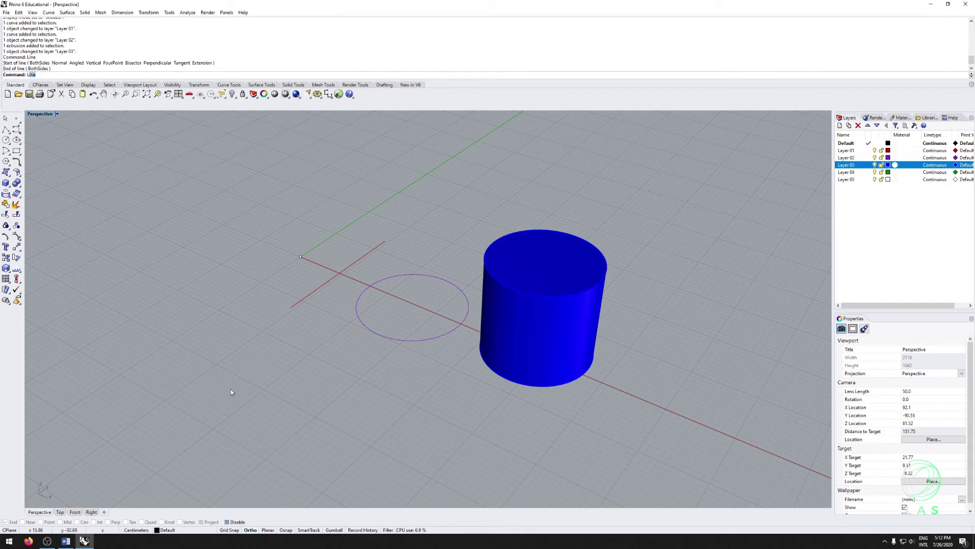
# Try the Vertical option of the Line command from a start point in front of the circle, and cancel the line.
pyautogui.press('Return')
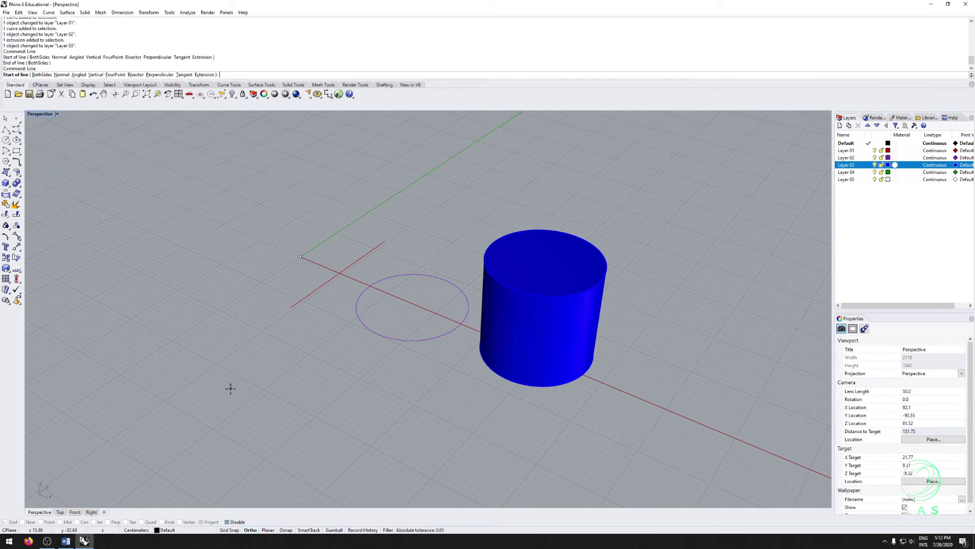
pyautogui.click(96, 75)
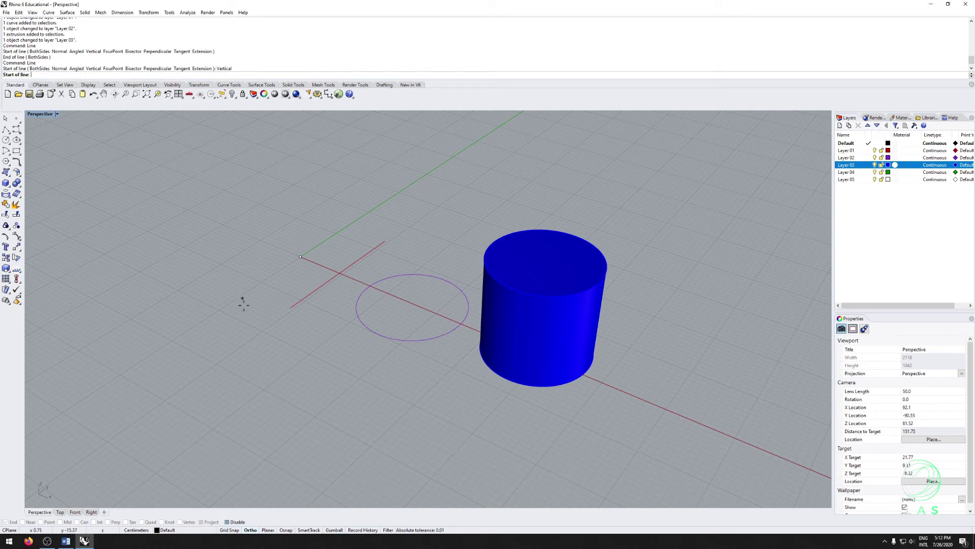
pyautogui.click(272, 361)
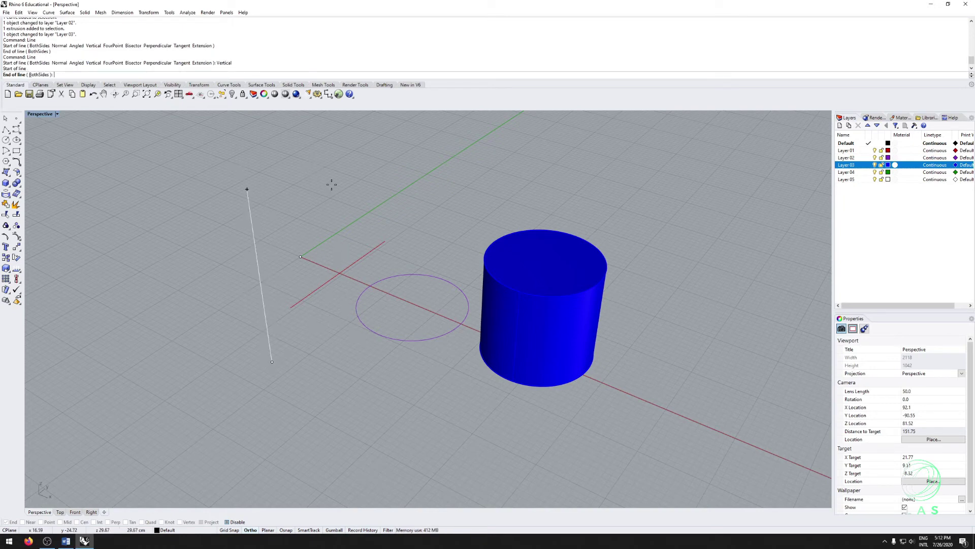
pyautogui.press('Escape')
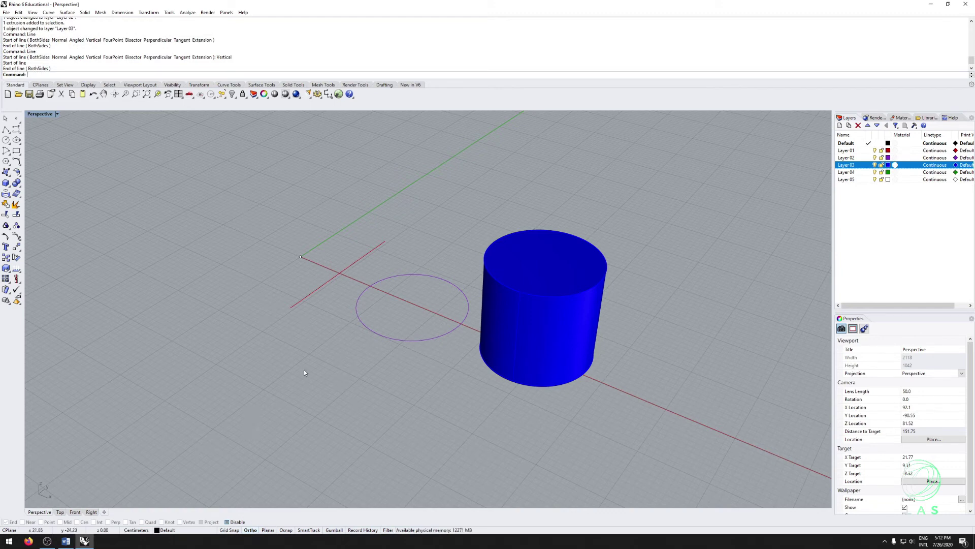
# Draw four Ortho-constrained lines in a rough rectangle in front of the circle, and delete all four.
pyautogui.click(251, 529)
pyautogui.press('Return')
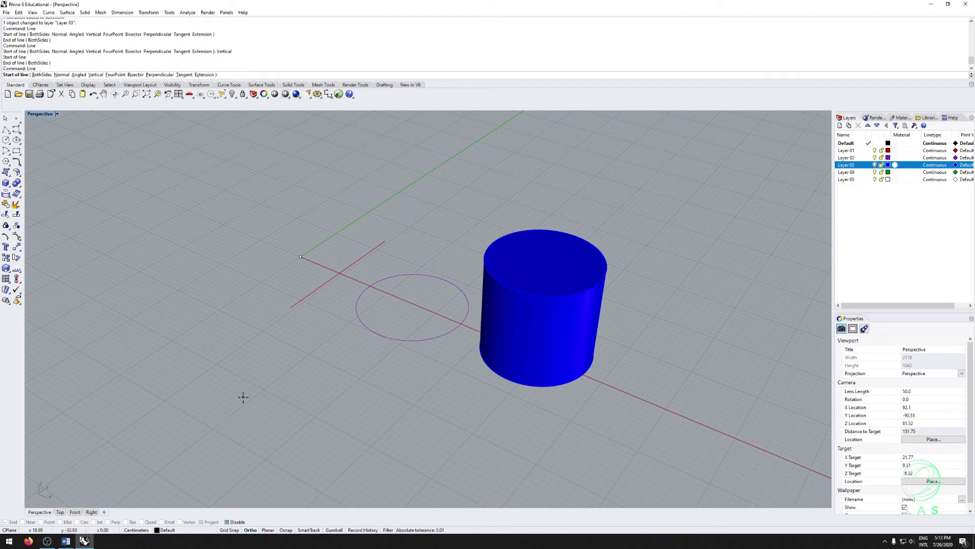
pyautogui.click(244, 398)
pyautogui.click(287, 426)
pyautogui.press('Return')
pyautogui.click(284, 429)
pyautogui.click(363, 379)
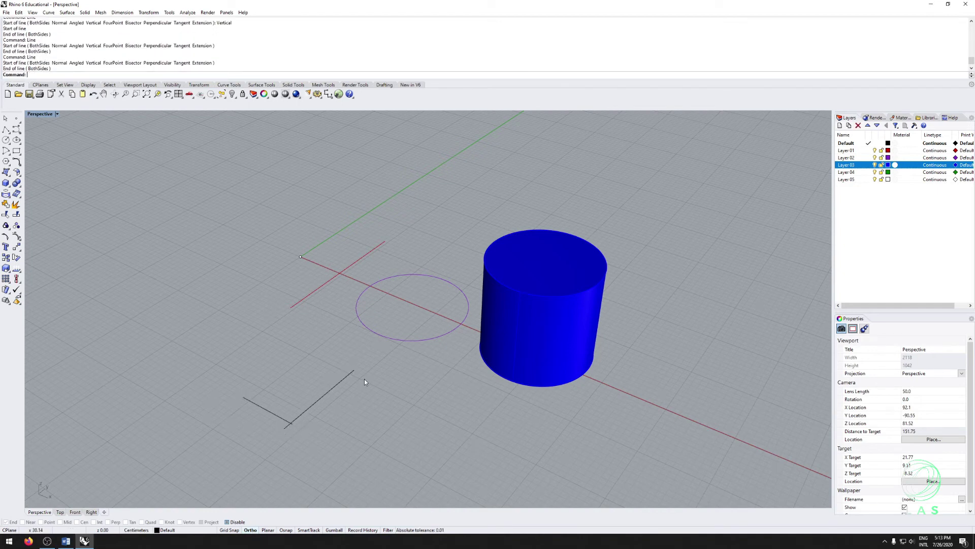
pyautogui.press('Return')
pyautogui.click(365, 381)
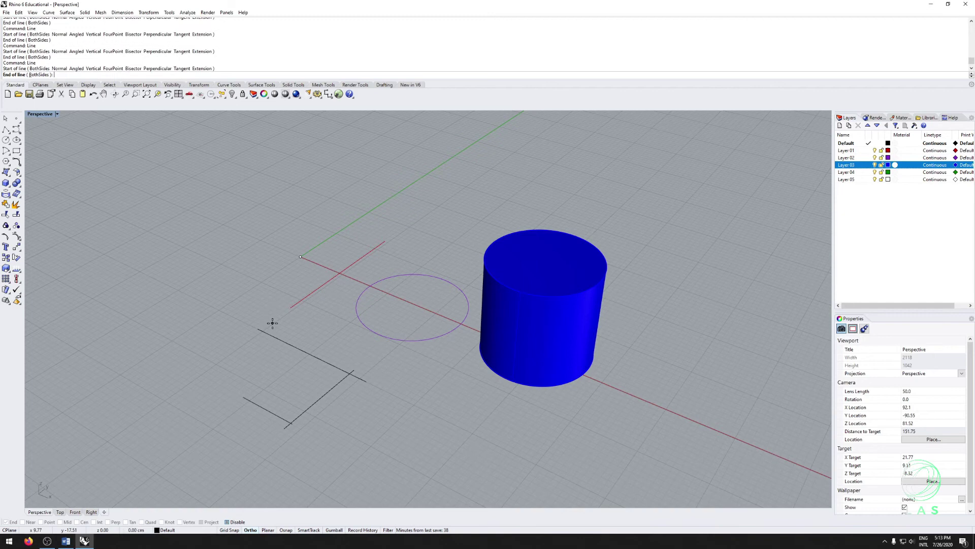
pyautogui.click(176, 391)
pyautogui.moveTo(273, 395); pyautogui.dragTo(214, 341)
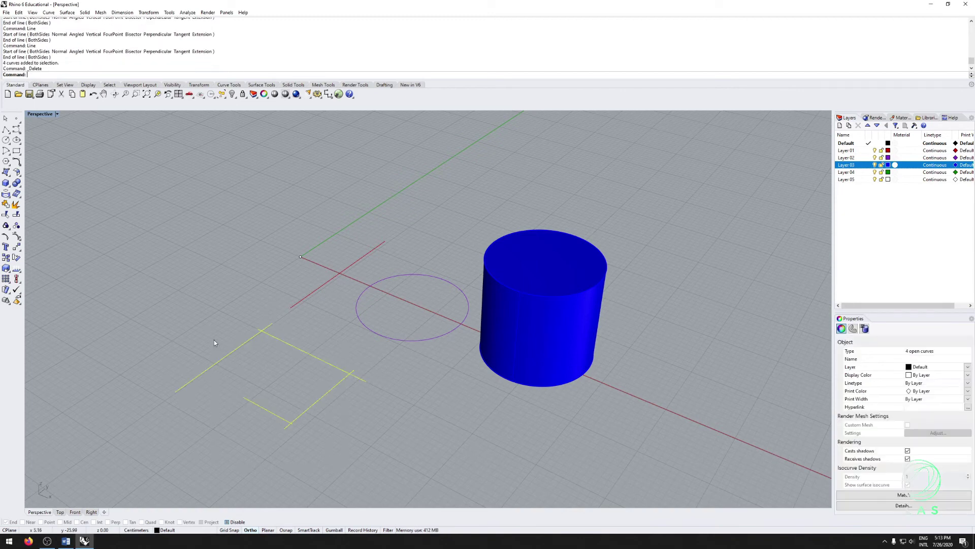
# Delete the four selected lines in front of the circle and turn on Osnap.
pyautogui.press('Delete')
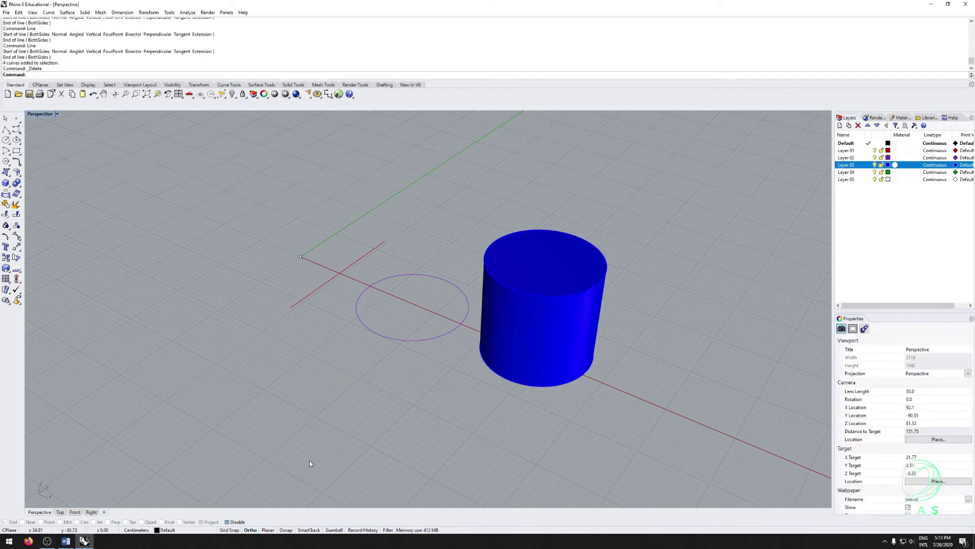
pyautogui.click(286, 531)
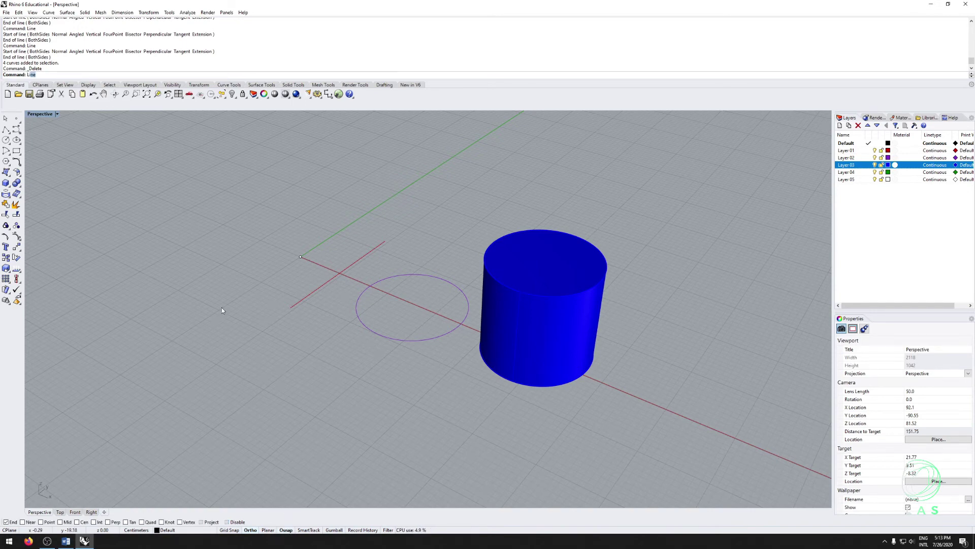
# Draw a line in front of the circle and a second line starting from its far endpoint, using the End snap.
pyautogui.press('Return')
pyautogui.click(238, 436)
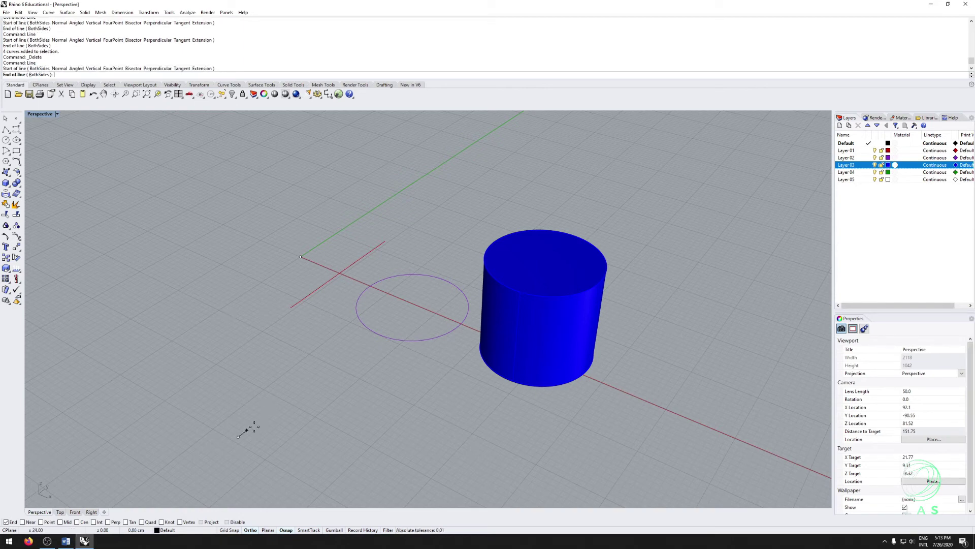
pyautogui.click(332, 354)
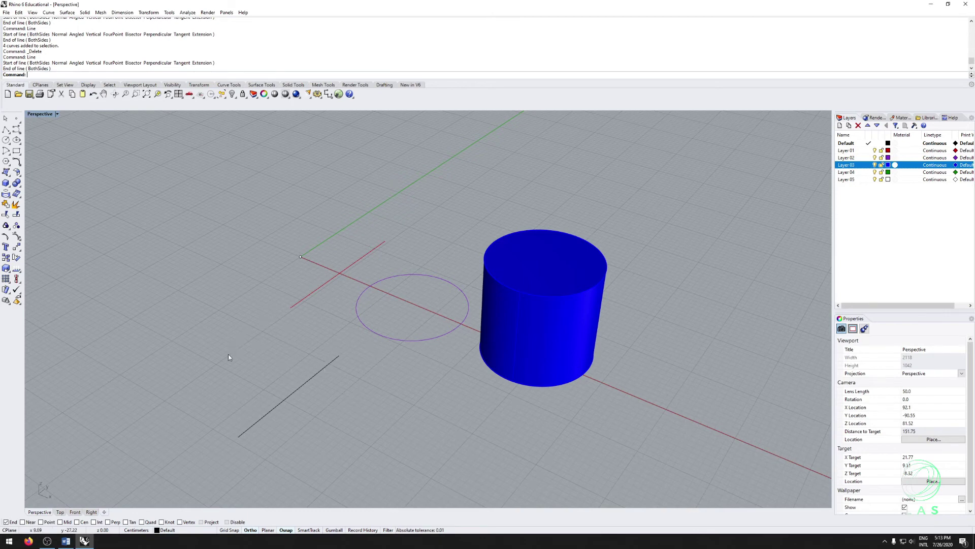
pyautogui.press('Up')
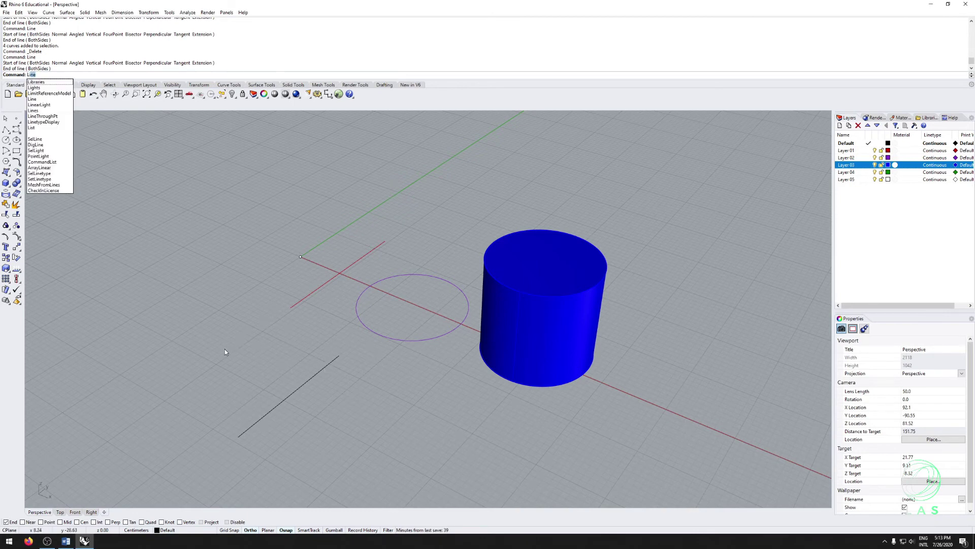
pyautogui.press('Return')
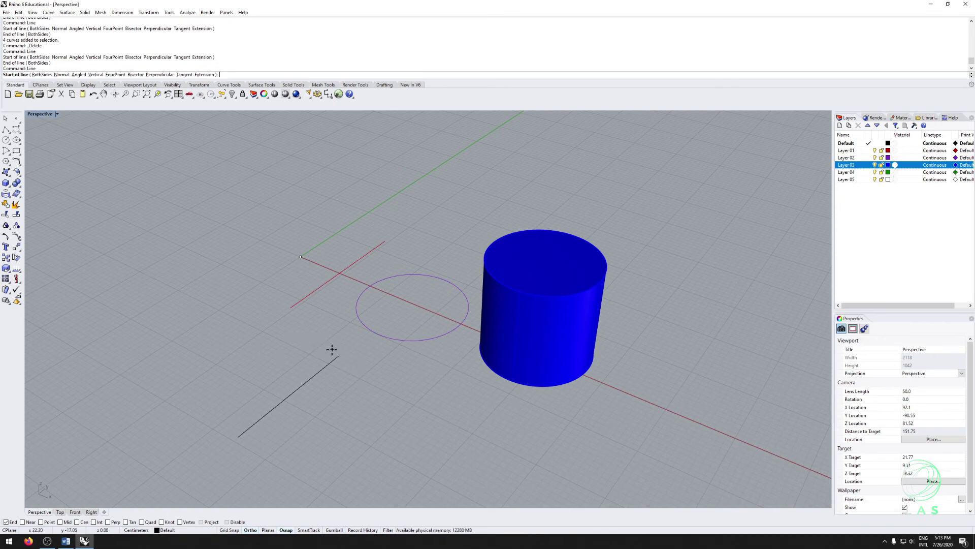
pyautogui.click(337, 353)
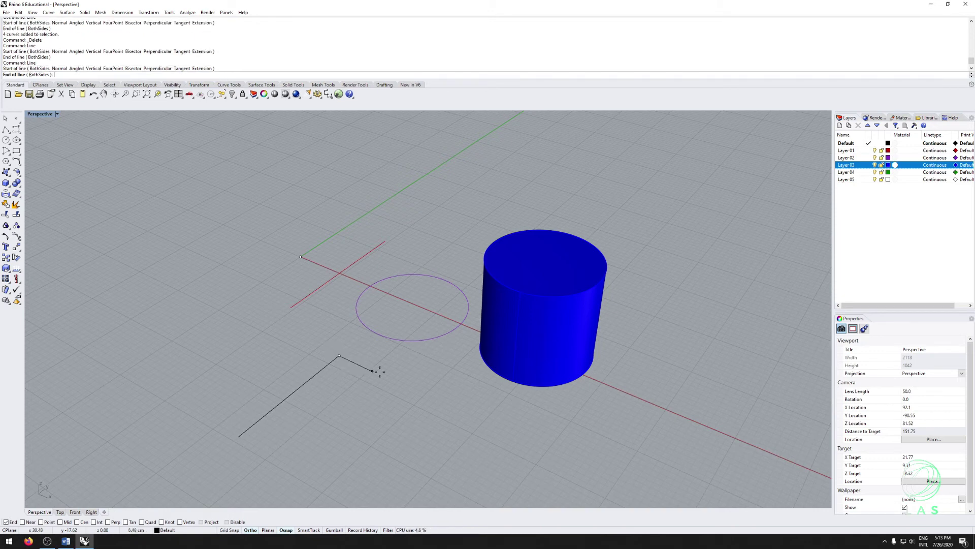
pyautogui.click(414, 390)
# Draw two End-snapped lines connecting the open ends of the new black lines to the two ends of the red line.
pyautogui.press('Return')
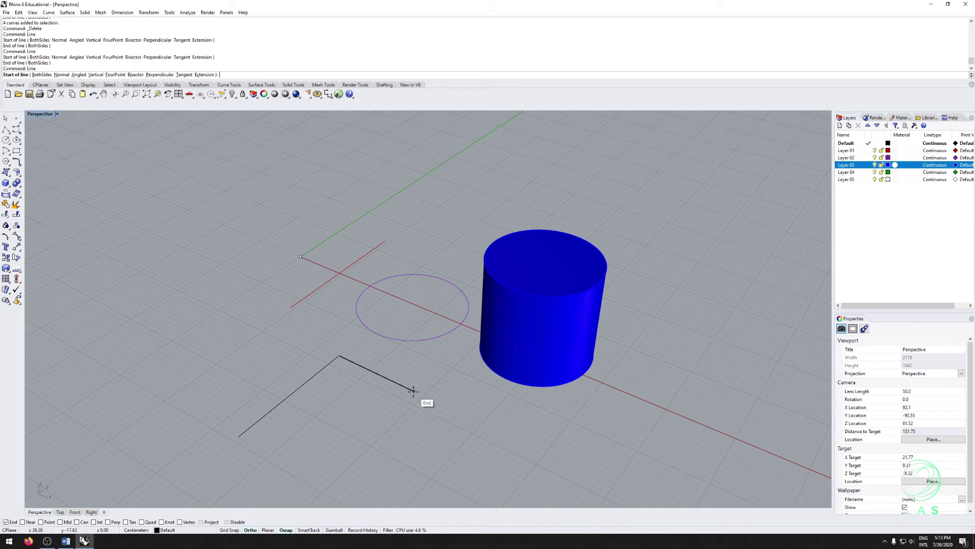
pyautogui.click(415, 391)
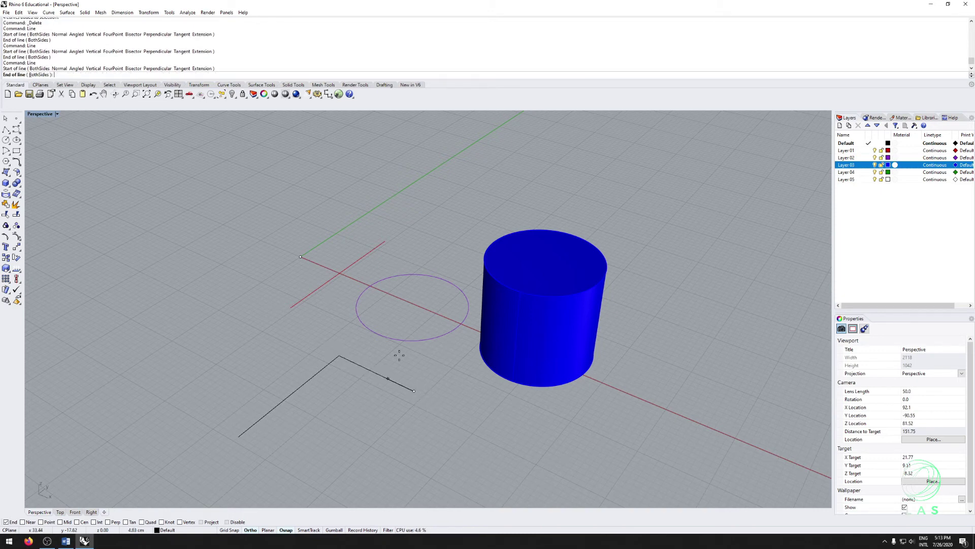
pyautogui.click(384, 239)
pyautogui.press('Return')
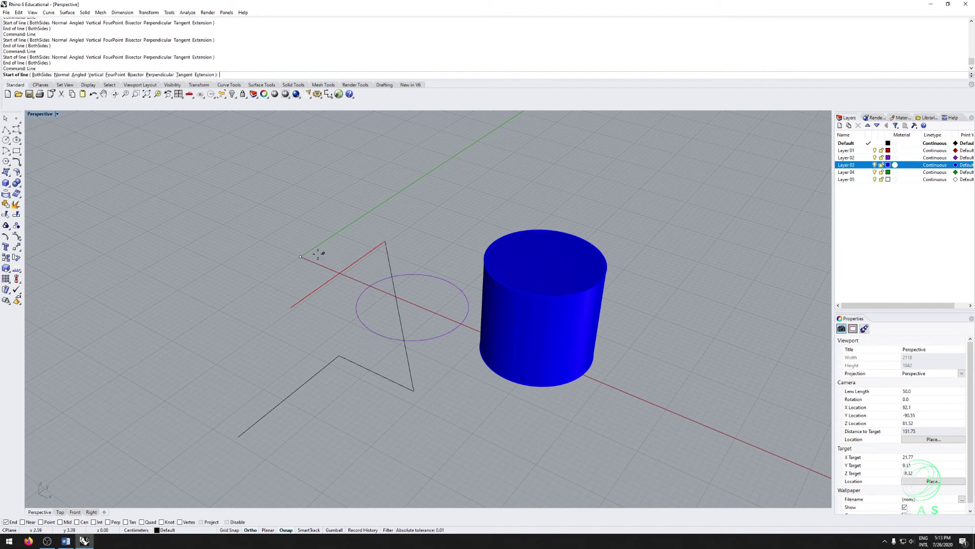
pyautogui.click(291, 307)
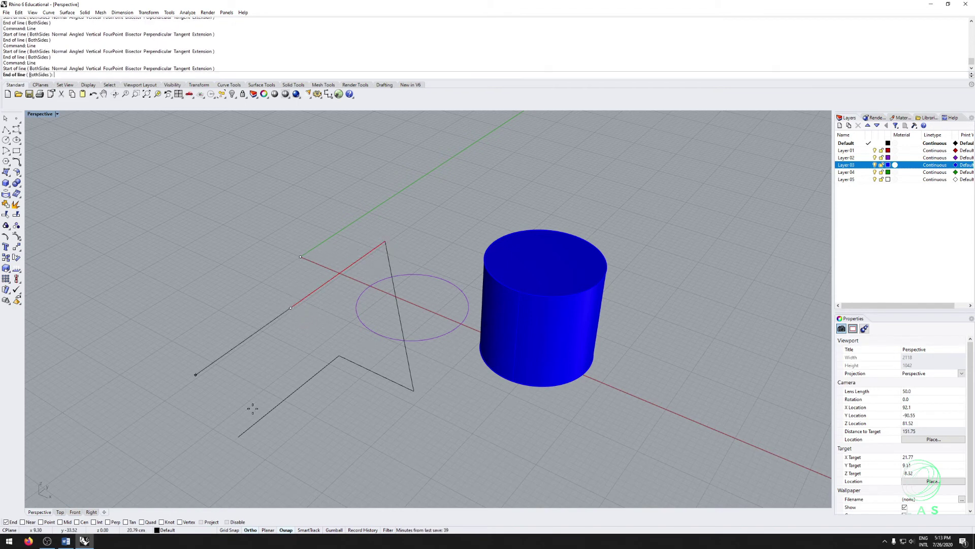
pyautogui.click(241, 437)
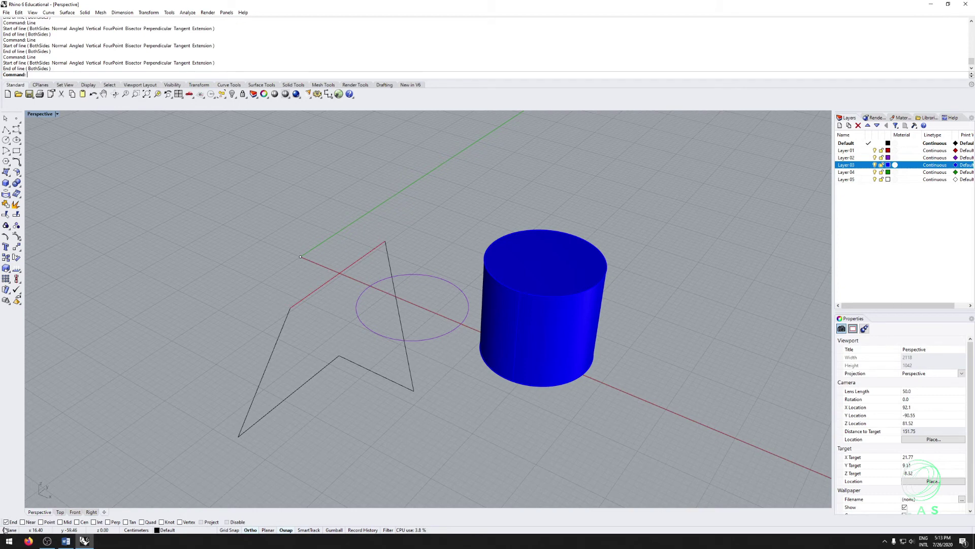
# Turn on SmartTrack and draw a short line outward from the outline's front corner, using the tracking guides.
pyautogui.click(310, 530)
pyautogui.press('Return')
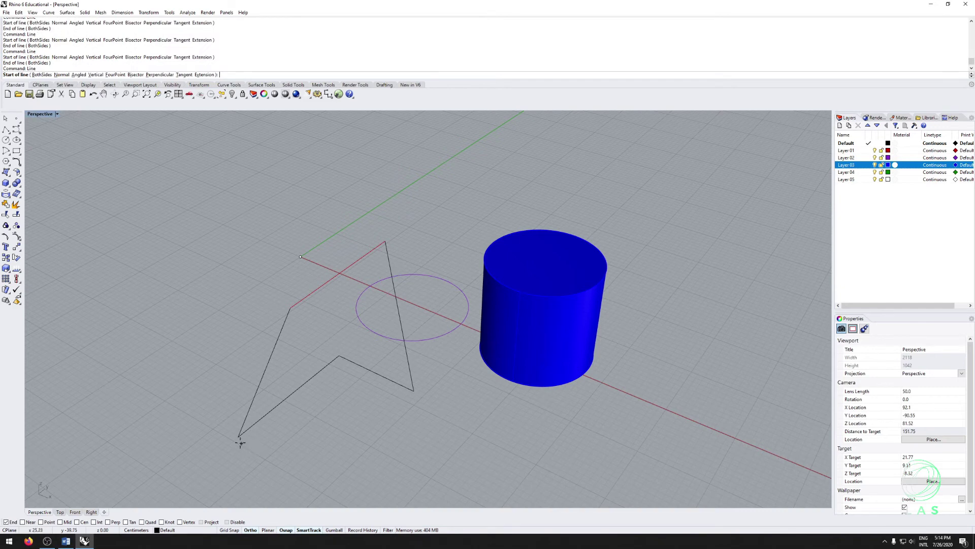
pyautogui.click(237, 435)
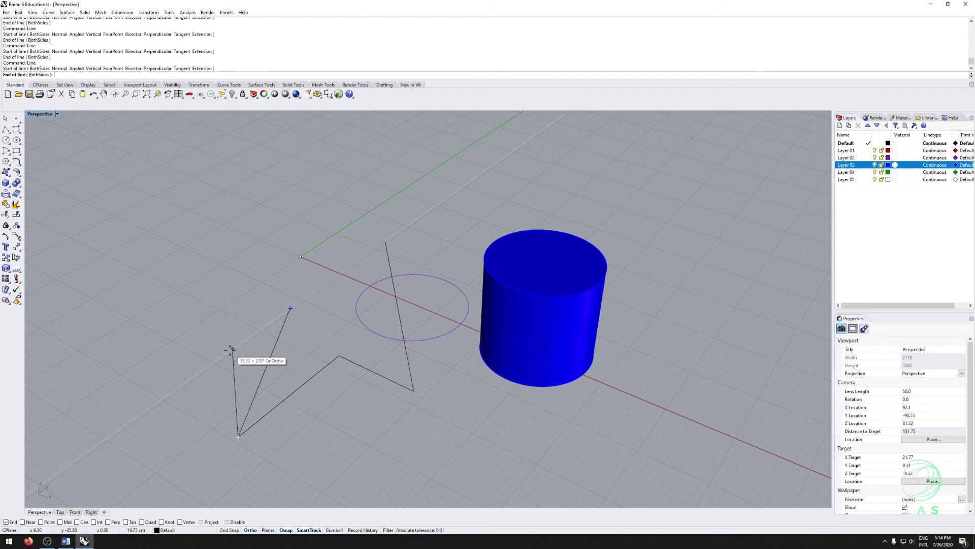
pyautogui.click(168, 394)
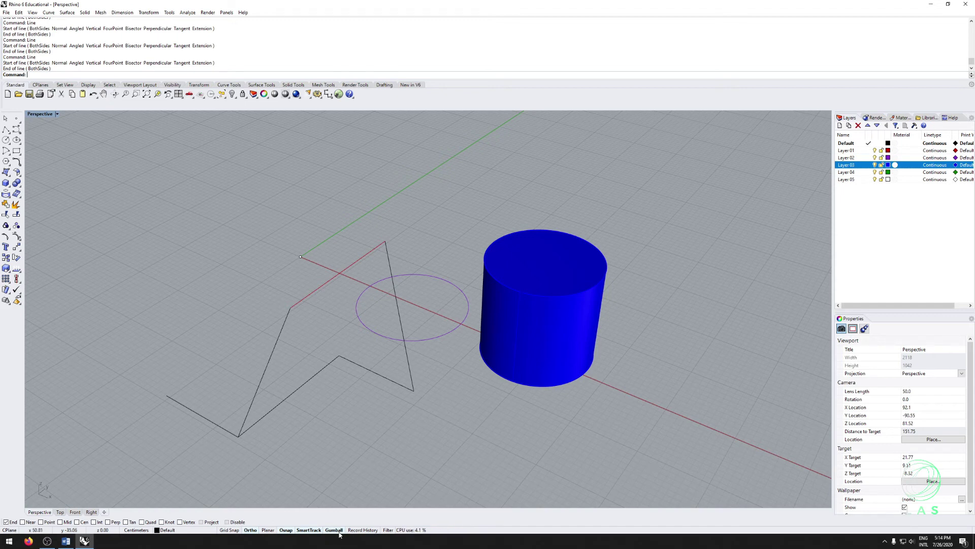
# Select the blue cylinder and change its layer to Default.
pyautogui.click(543, 288)
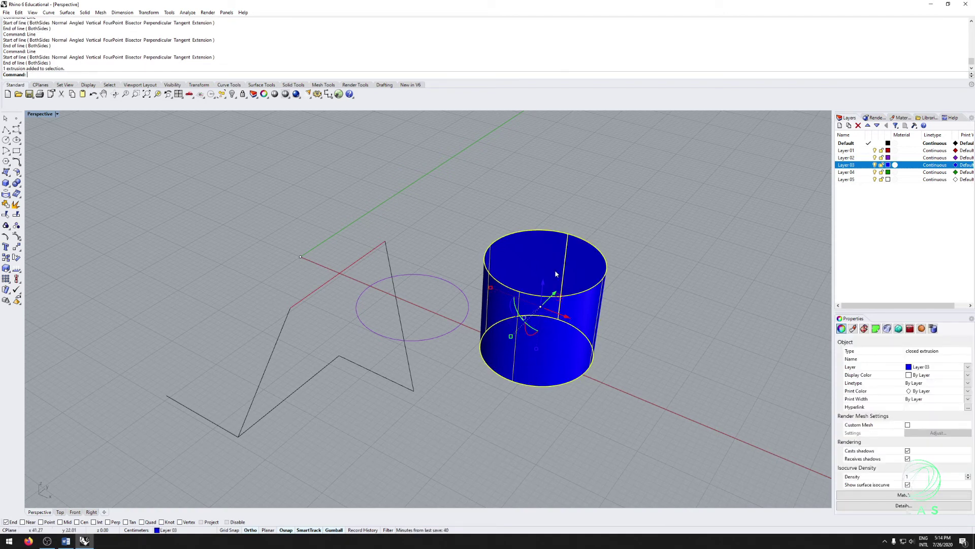
pyautogui.moveTo(526, 368); pyautogui.dragTo(559, 371, button='right')
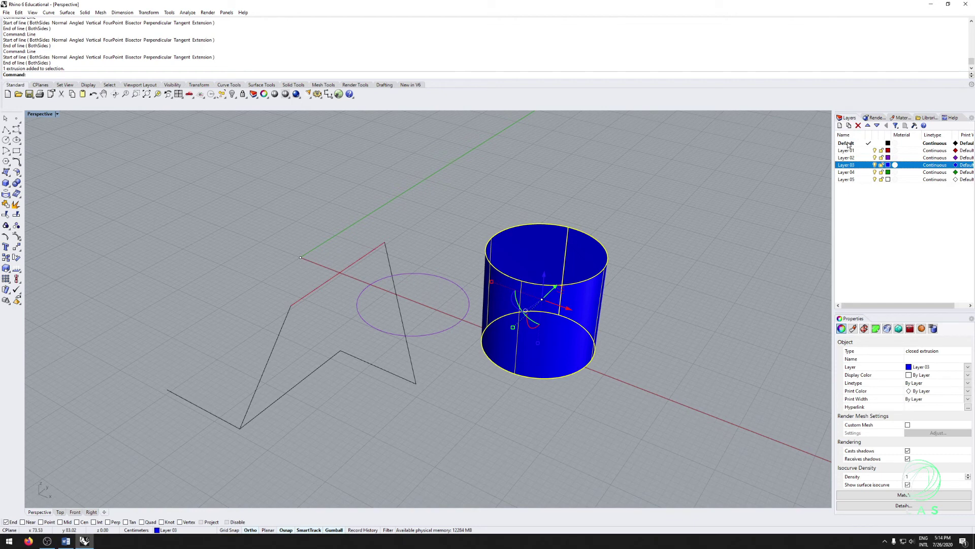
pyautogui.rightClick(849, 146)
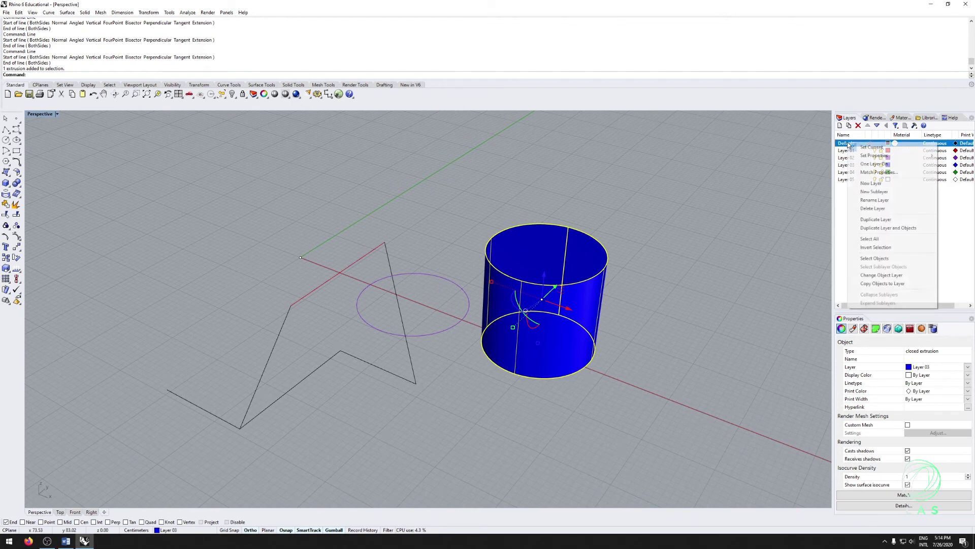
pyautogui.click(876, 273)
# Move the cylinder freely with the gumball arrows, ending with a shift back along the X axis towards the circle.
pyautogui.scroll(5, 662, 292)
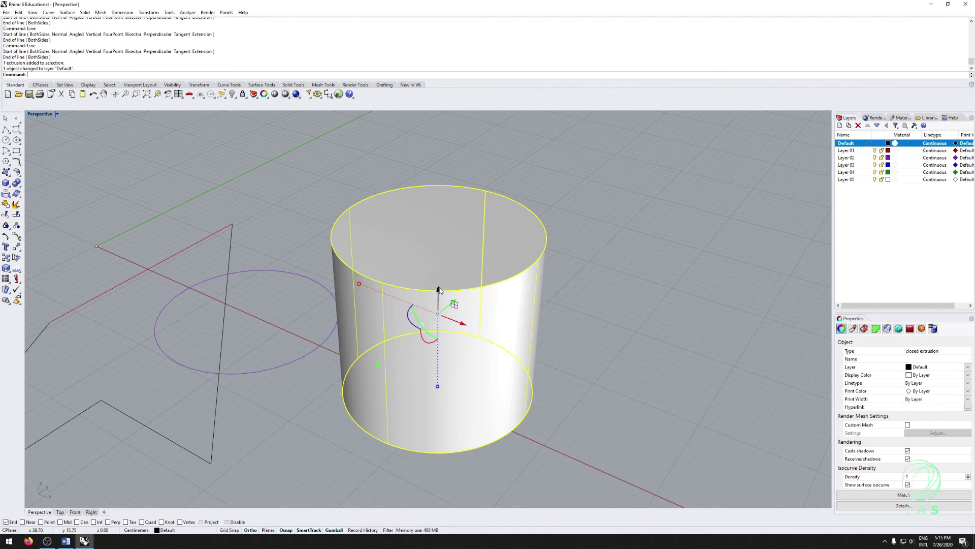
pyautogui.moveTo(440, 293)
pyautogui.mouseDown()
pyautogui.moveTo(442, 229)
pyautogui.moveTo(539, 249)
pyautogui.moveTo(475, 277)
pyautogui.moveTo(489, 272)
pyautogui.moveTo(465, 312)
pyautogui.moveTo(472, 231)
pyautogui.moveTo(466, 313)
pyautogui.moveTo(469, 291)
pyautogui.mouseUp()
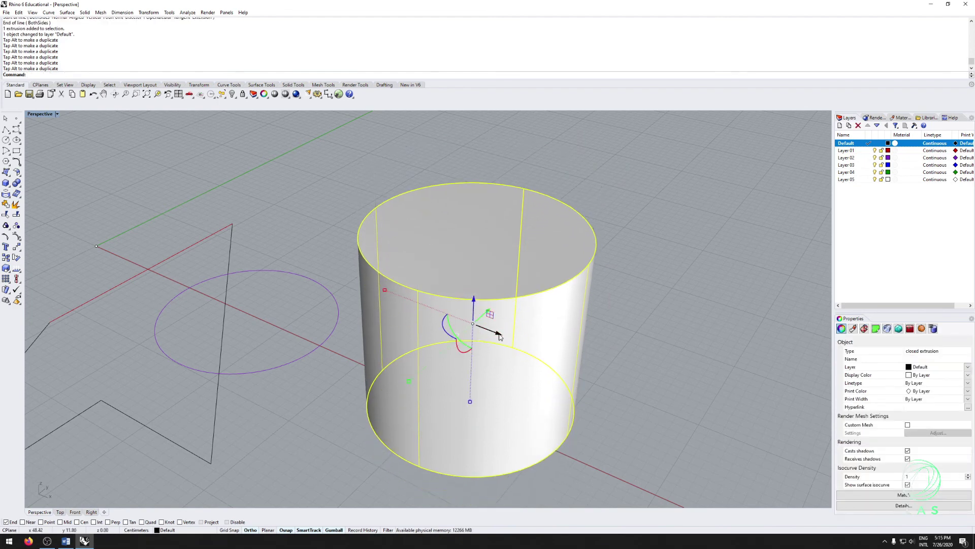
pyautogui.moveTo(499, 337); pyautogui.dragTo(440, 315)
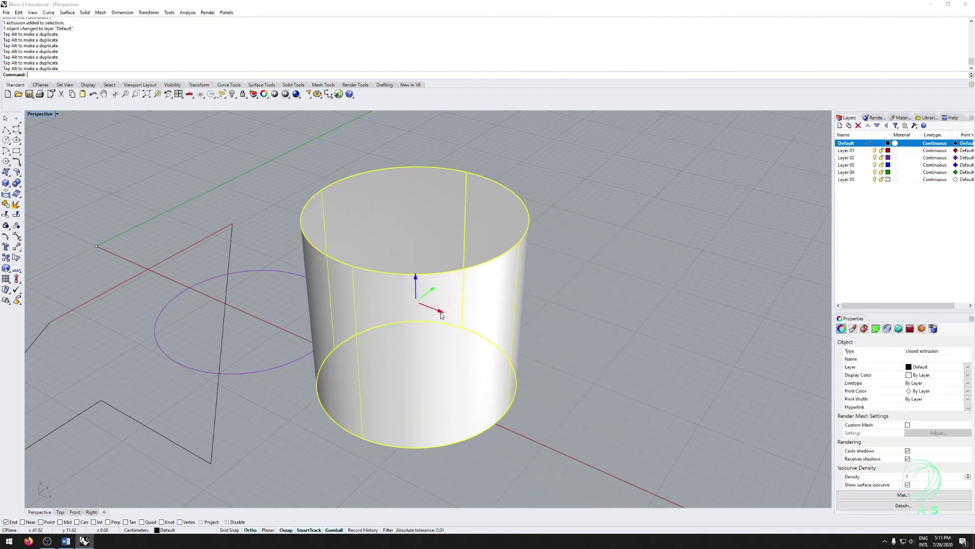
# Move the cylinder along the X axis with exact gumball distances of 10 and then -3, and deselect it.
pyautogui.click(441, 315)
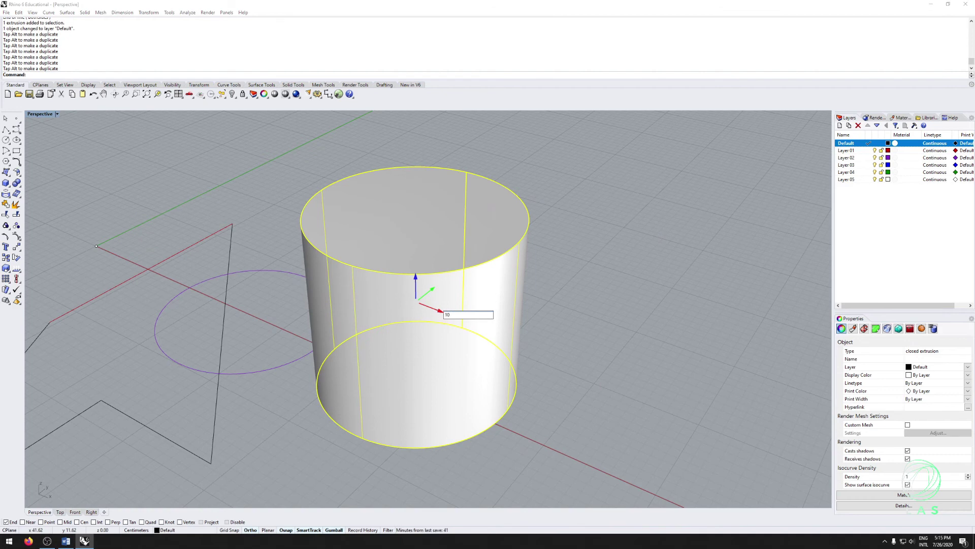
pyautogui.press('Return')
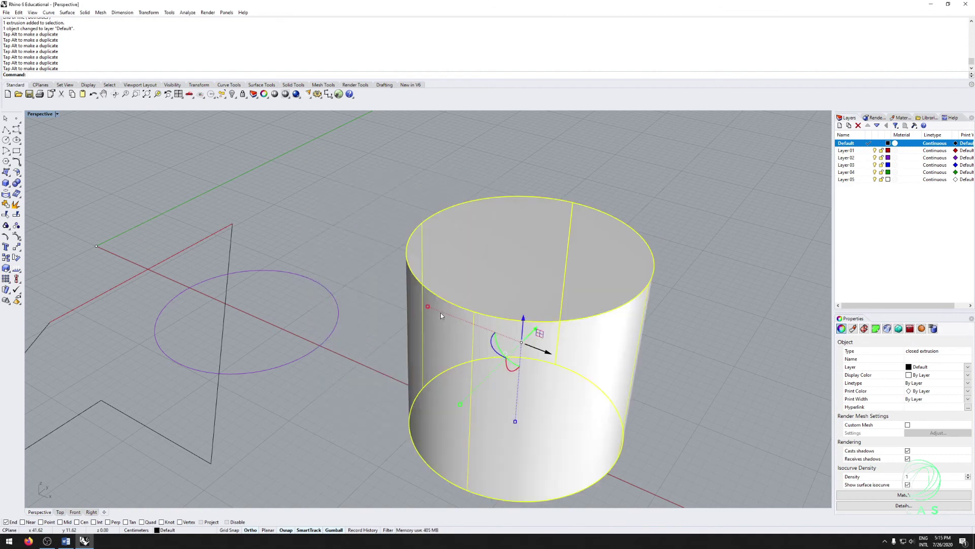
pyautogui.click(543, 353)
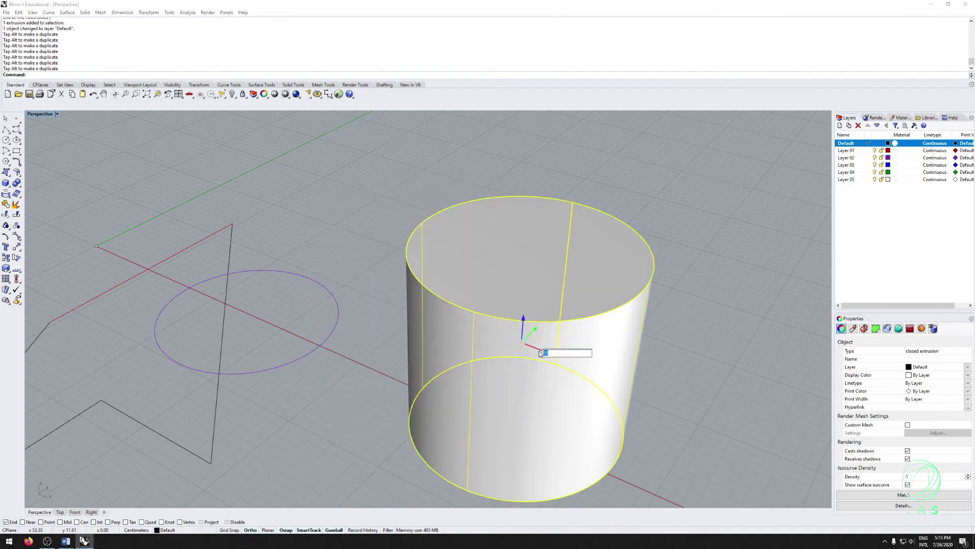
pyautogui.write('-3')
pyautogui.press('Return')
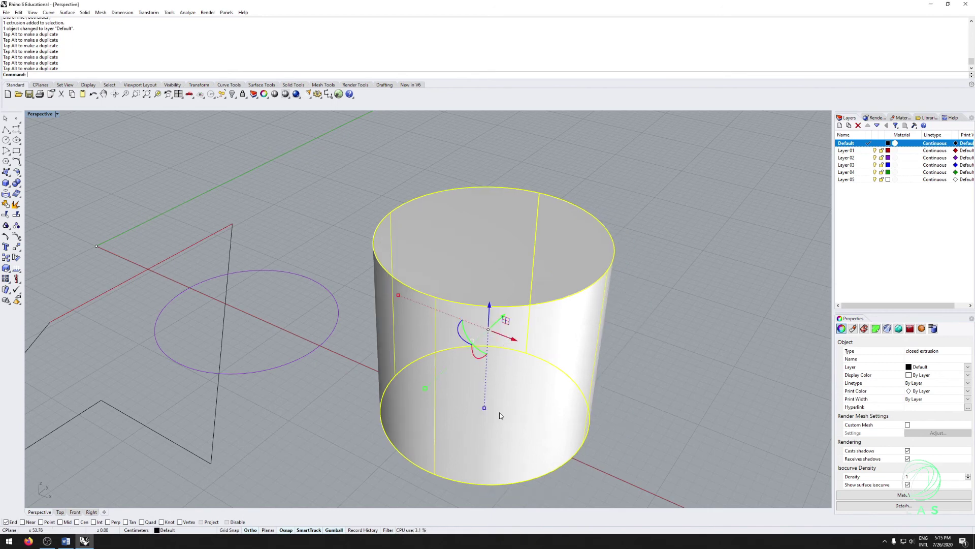
pyautogui.click(626, 373)
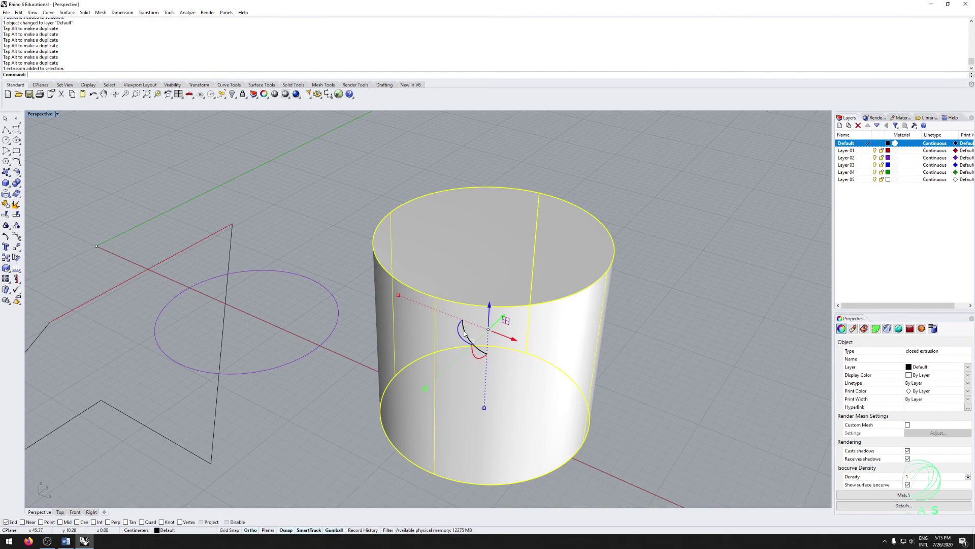
# Try a gumball rotation on the cylinder, undo it, and rotate the cylinder onto its side.
pyautogui.moveTo(464, 333)
pyautogui.mouseDown()
pyautogui.moveTo(472, 308)
pyautogui.moveTo(464, 330)
pyautogui.mouseUp()
pyautogui.hotkey('ctrl', 'z')
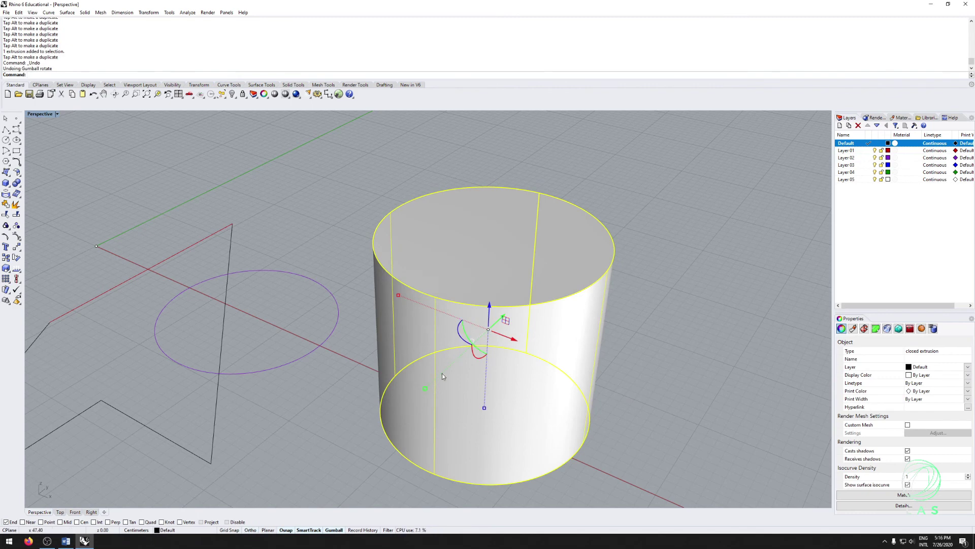
pyautogui.moveTo(467, 336); pyautogui.dragTo(477, 317)
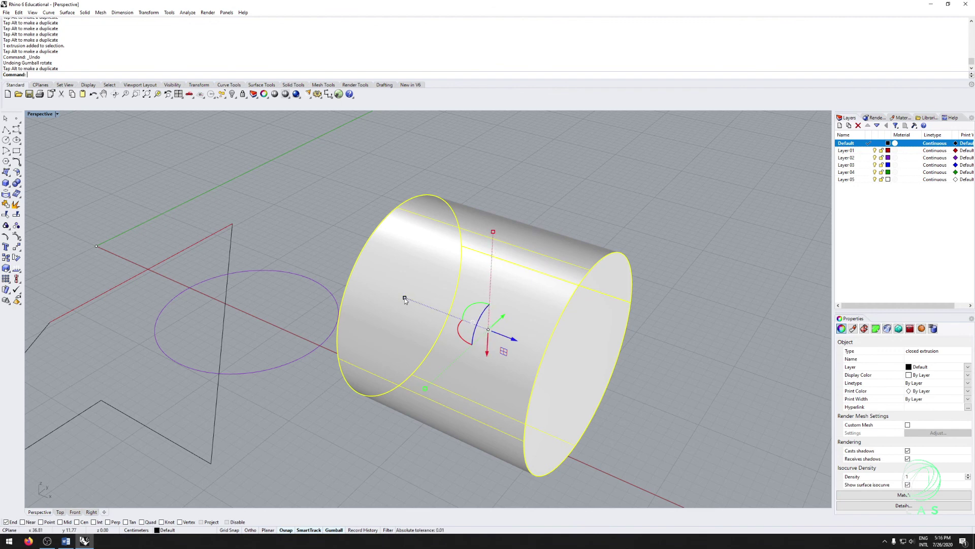
# Try the gumball scale handles on the cylinder's length and height, and rotate it about the vertical axis.
pyautogui.moveTo(405, 298); pyautogui.dragTo(329, 269)
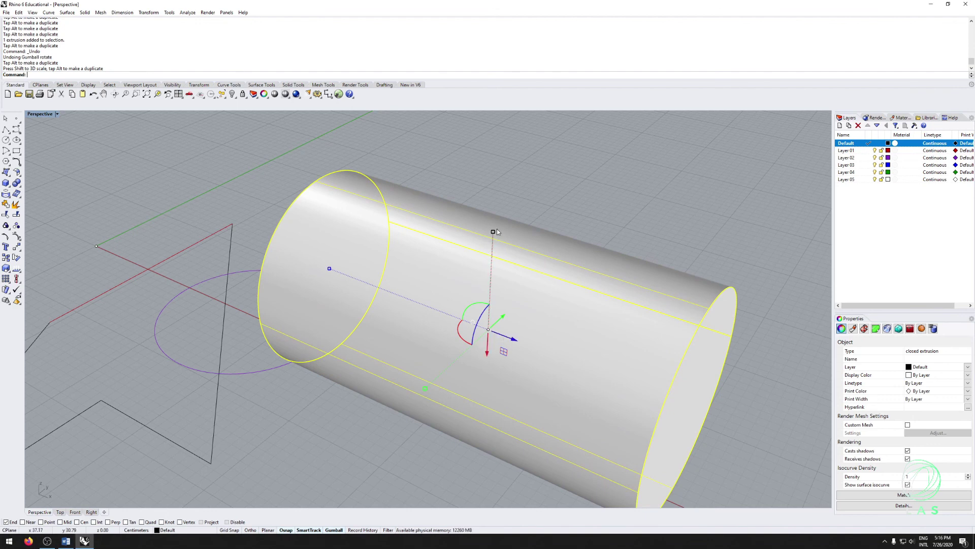
pyautogui.moveTo(493, 231); pyautogui.dragTo(494, 218)
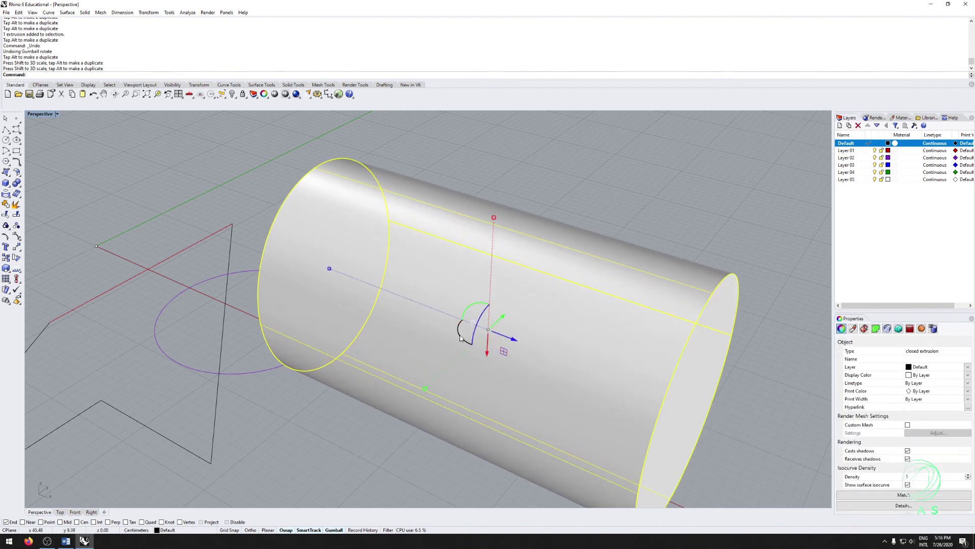
pyautogui.moveTo(461, 338); pyautogui.dragTo(480, 329)
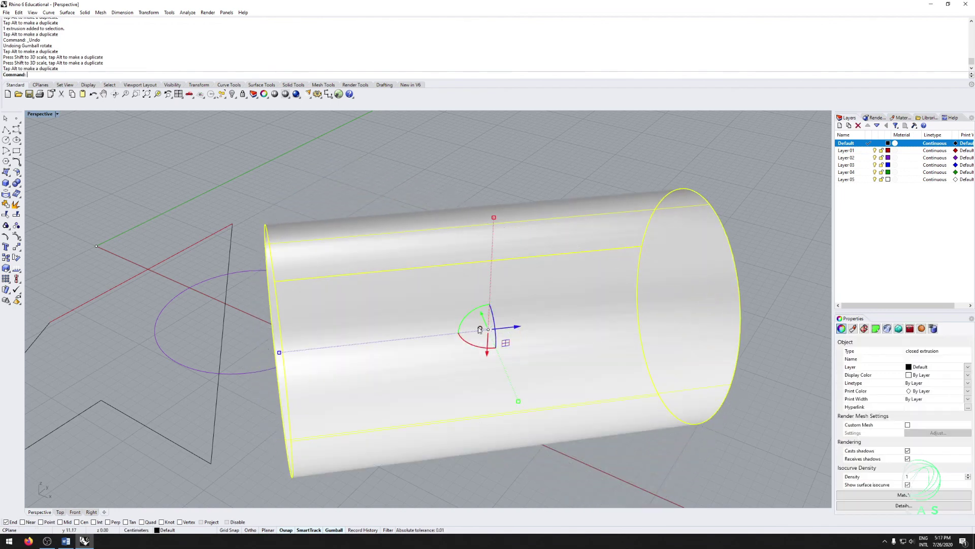
pyautogui.moveTo(280, 352); pyautogui.dragTo(299, 350)
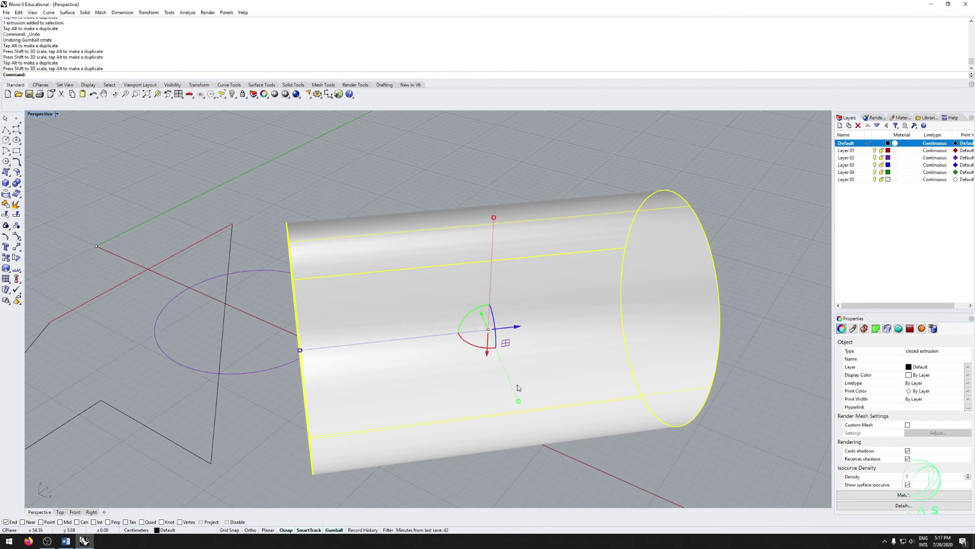
# Undo the gumball scalings and rotations applied to the cylinder, back to its upright position.
pyautogui.moveTo(518, 387); pyautogui.dragTo(356, 315, button='right')
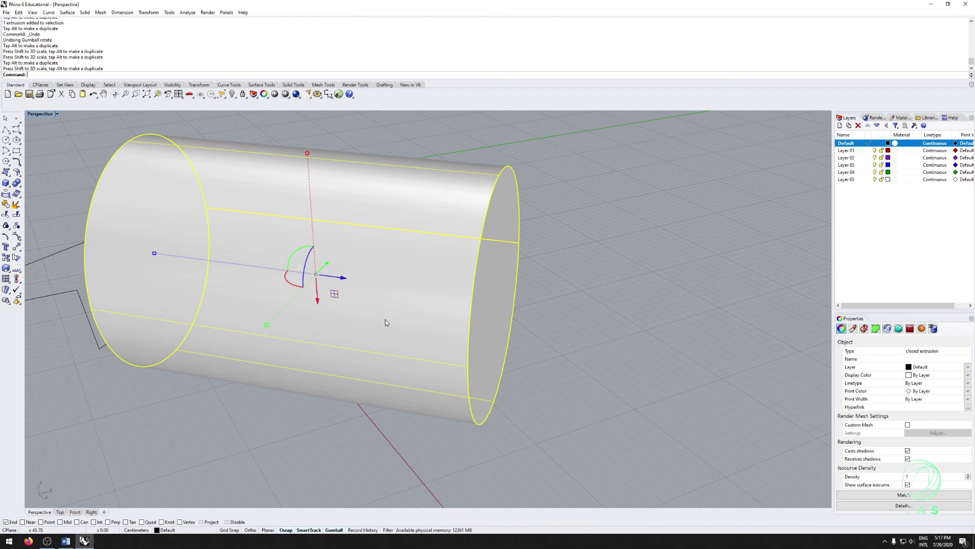
pyautogui.hotkey('ctrl', 'z')
pyautogui.hotkey('ctrl', 'z')
pyautogui.hotkey('ctrl', 'z')
pyautogui.hotkey('ctrl', 'z')
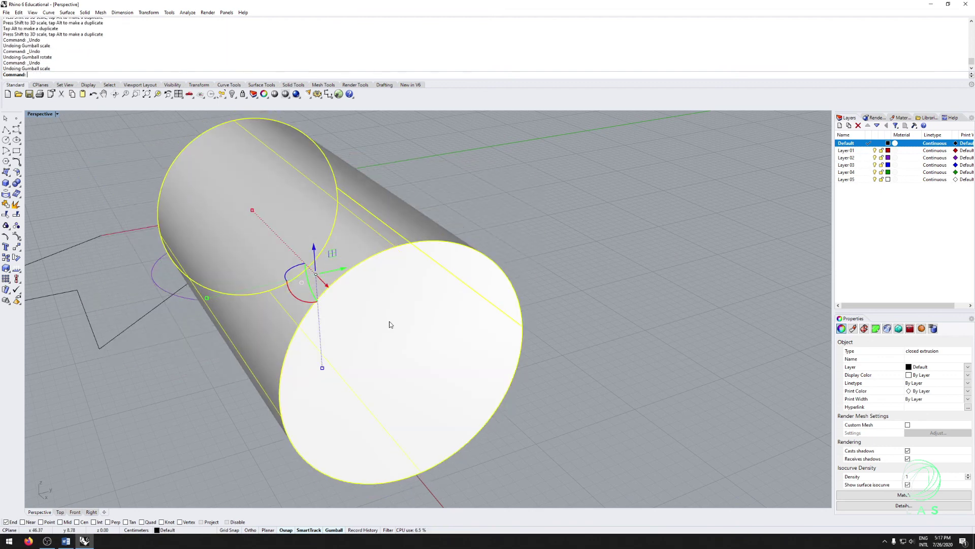
pyautogui.hotkey('ctrl', 'z')
pyautogui.moveTo(384, 327); pyautogui.dragTo(451, 362, button='right')
pyautogui.moveTo(529, 366); pyautogui.dragTo(547, 342, button='right')
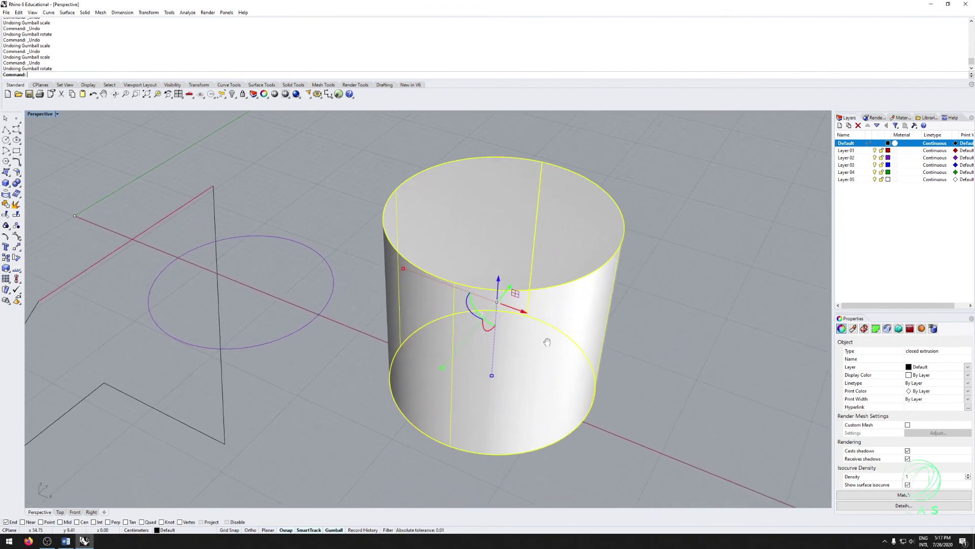
# Show all four viewports and move the cylinder freely in the XY plane with the gumball's plane handle.
pyautogui.scroll(2, 520, 302)
pyautogui.moveTo(520, 304); pyautogui.dragTo(572, 278, button='right')
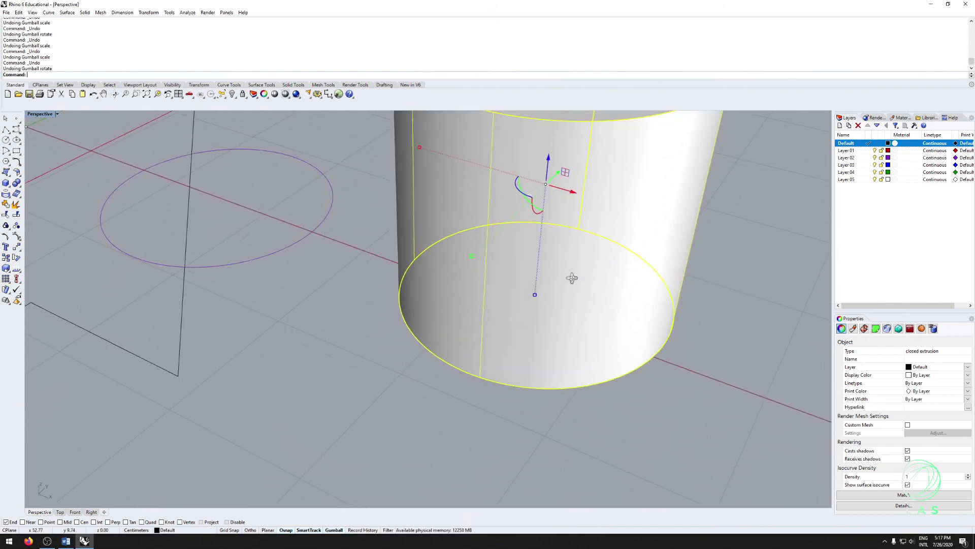
pyautogui.moveTo(549, 238); pyautogui.dragTo(536, 312, button='right')
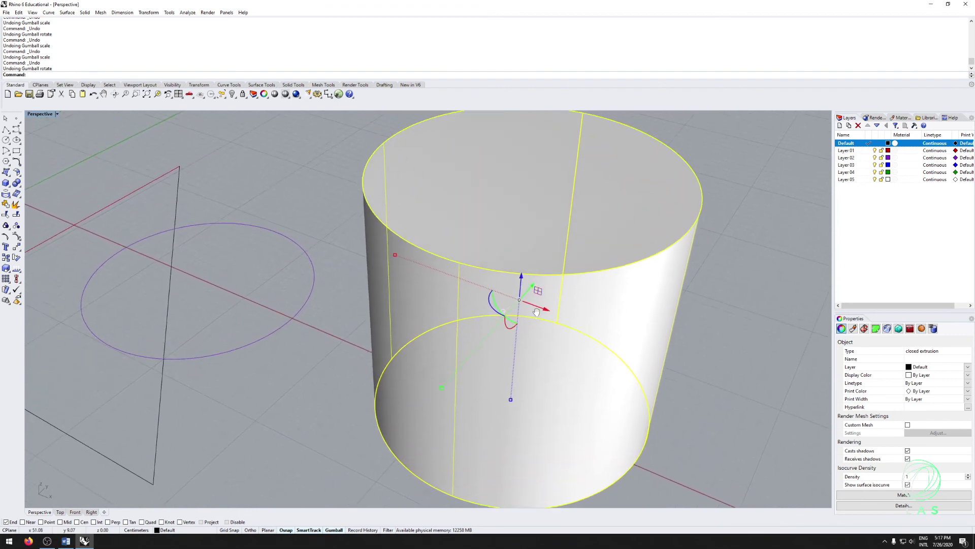
pyautogui.doubleClick(37, 114)
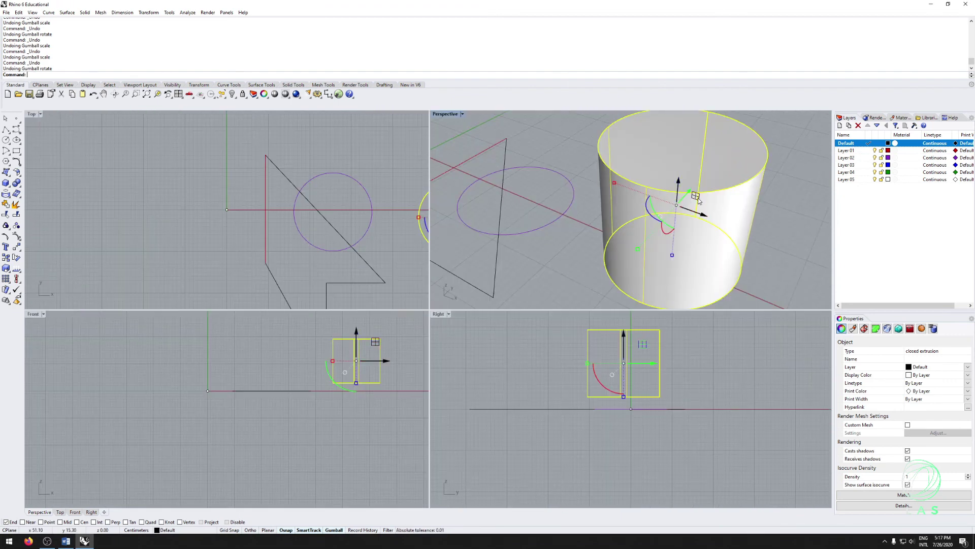
pyautogui.moveTo(684, 223); pyautogui.dragTo(670, 234, button='right')
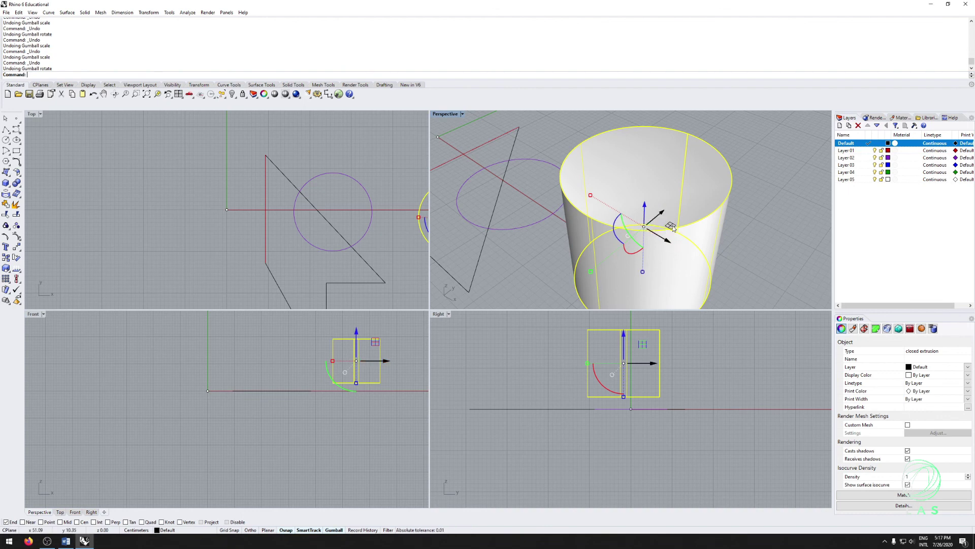
pyautogui.moveTo(673, 228); pyautogui.dragTo(696, 253)
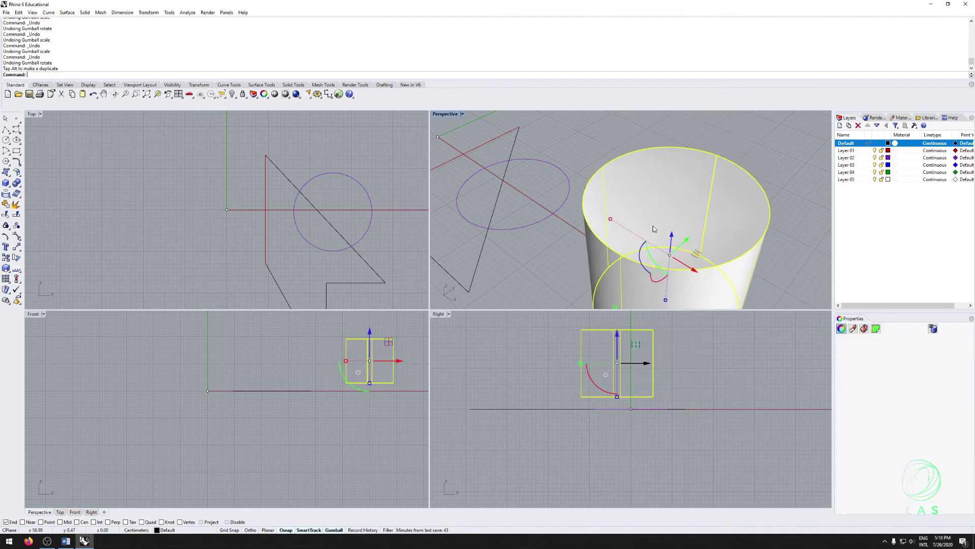
# Maximize the Perspective viewport and move the cylinder a short distance along the negative Y axis with the gumball, then deselect and reselect it.
pyautogui.doubleClick(446, 115)
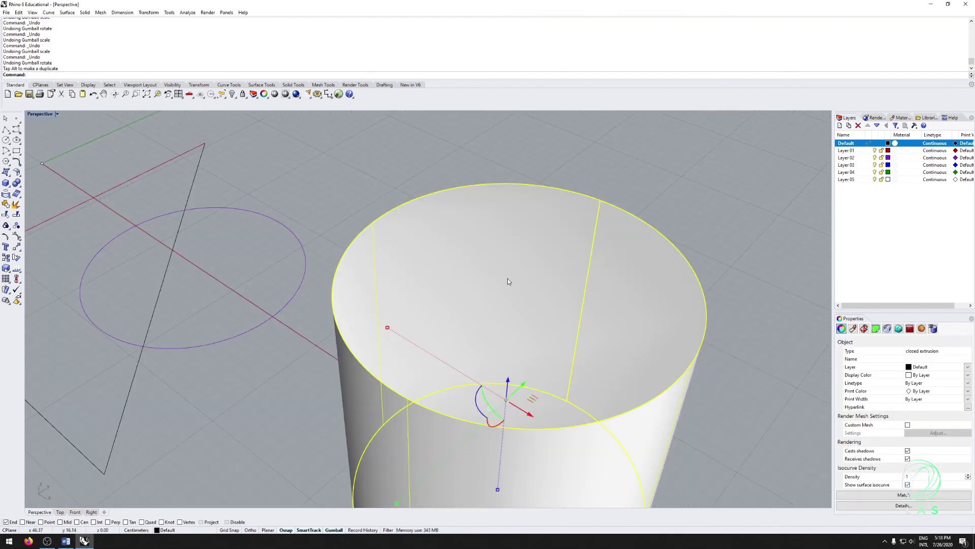
pyautogui.scroll(-3, 507, 281)
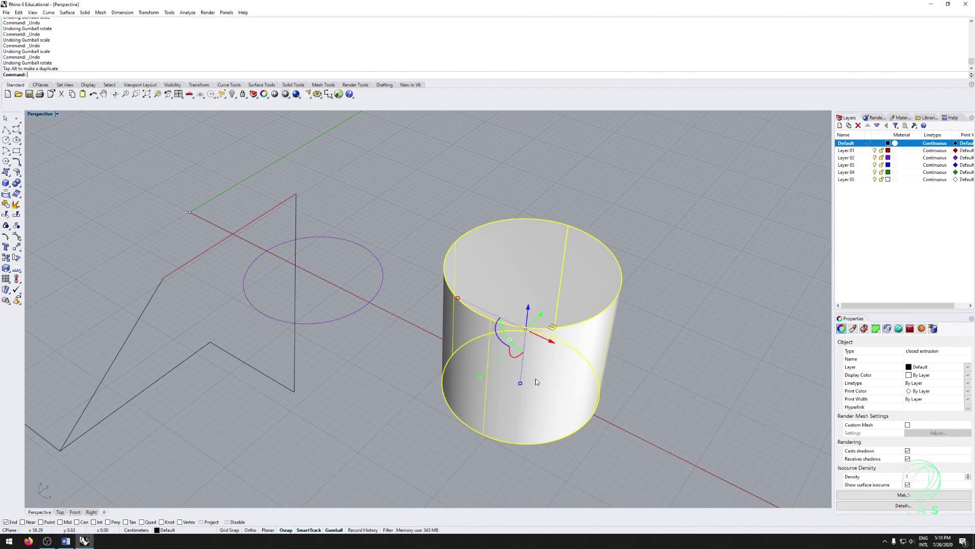
pyautogui.click(540, 317)
pyautogui.click(619, 329)
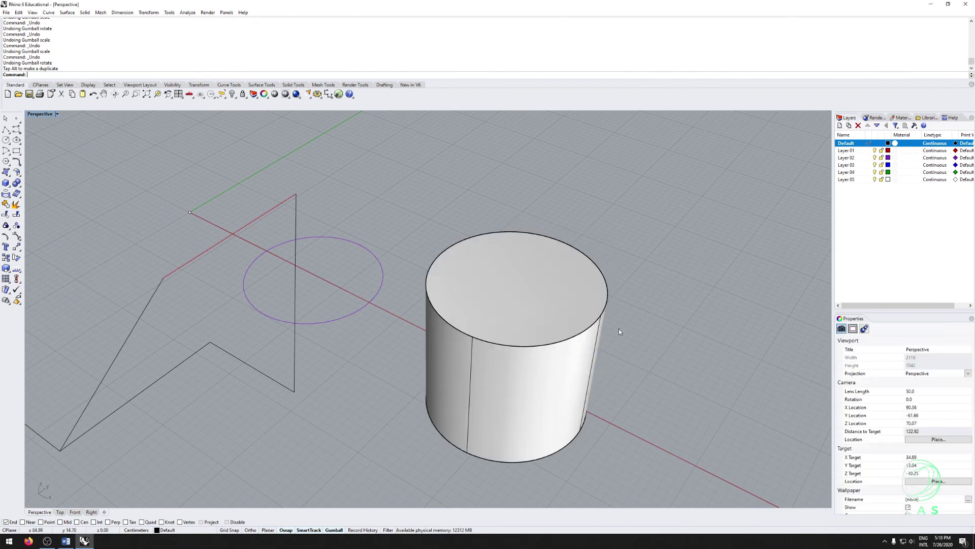
pyautogui.click(586, 315)
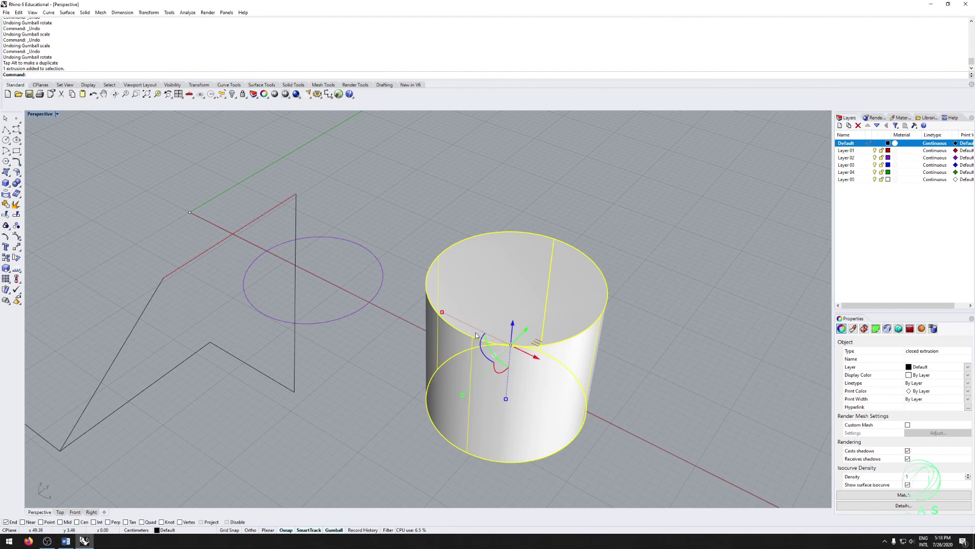